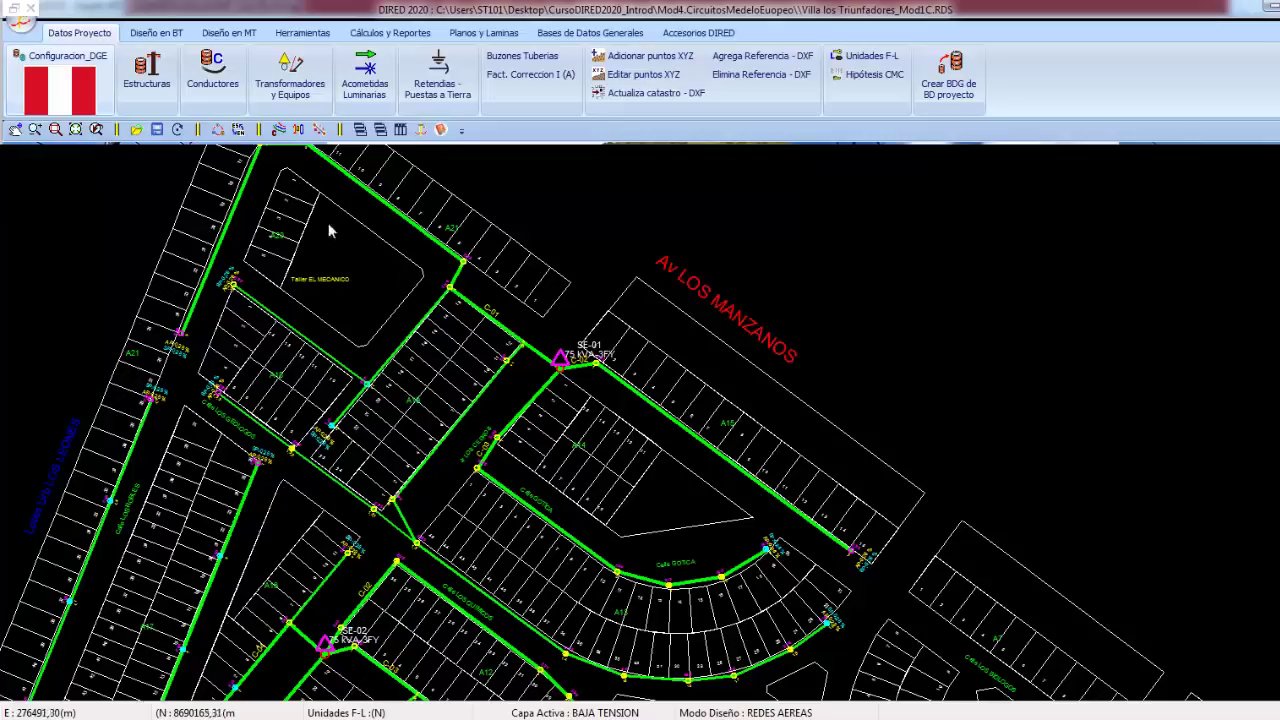
Step: Review the Archivos BD file list in Configuracion_DGE, then switch to Bases de Datos Generales
{"action": "left_click", "coordinate": [62, 92]}
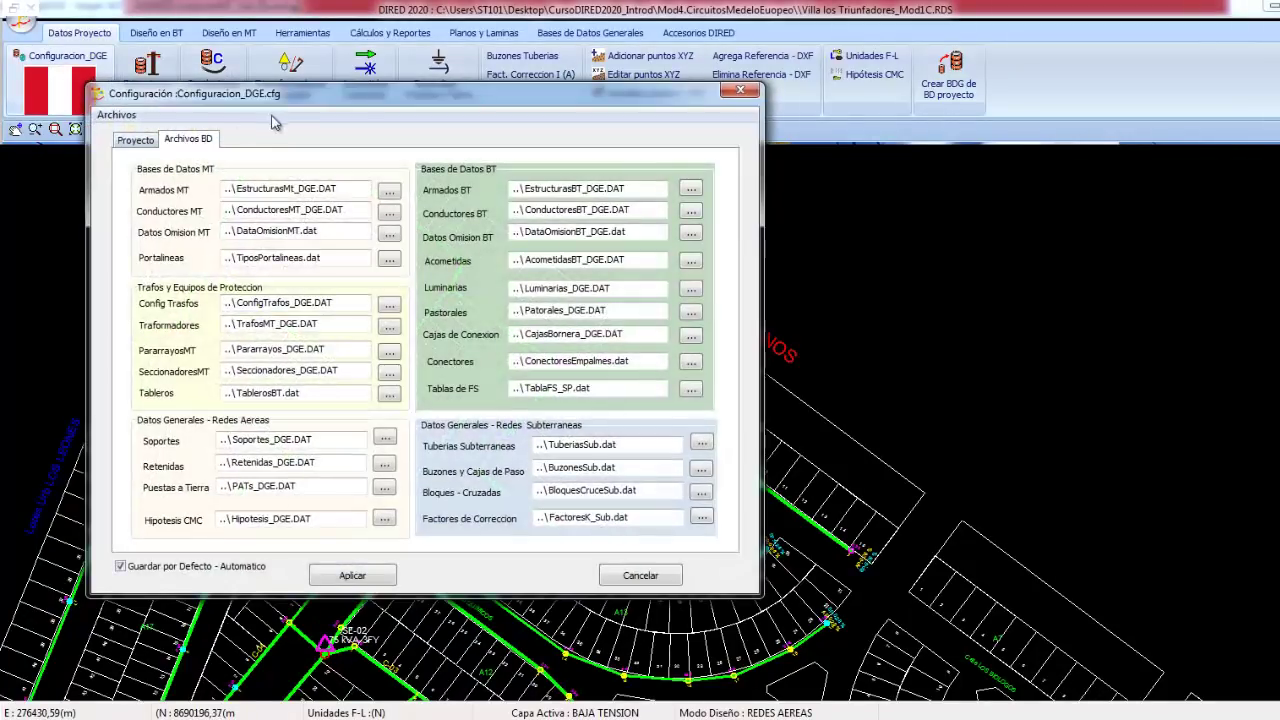
{"action": "left_click_drag", "start_coordinate": [283, 98], "coordinate": [373, 105]}
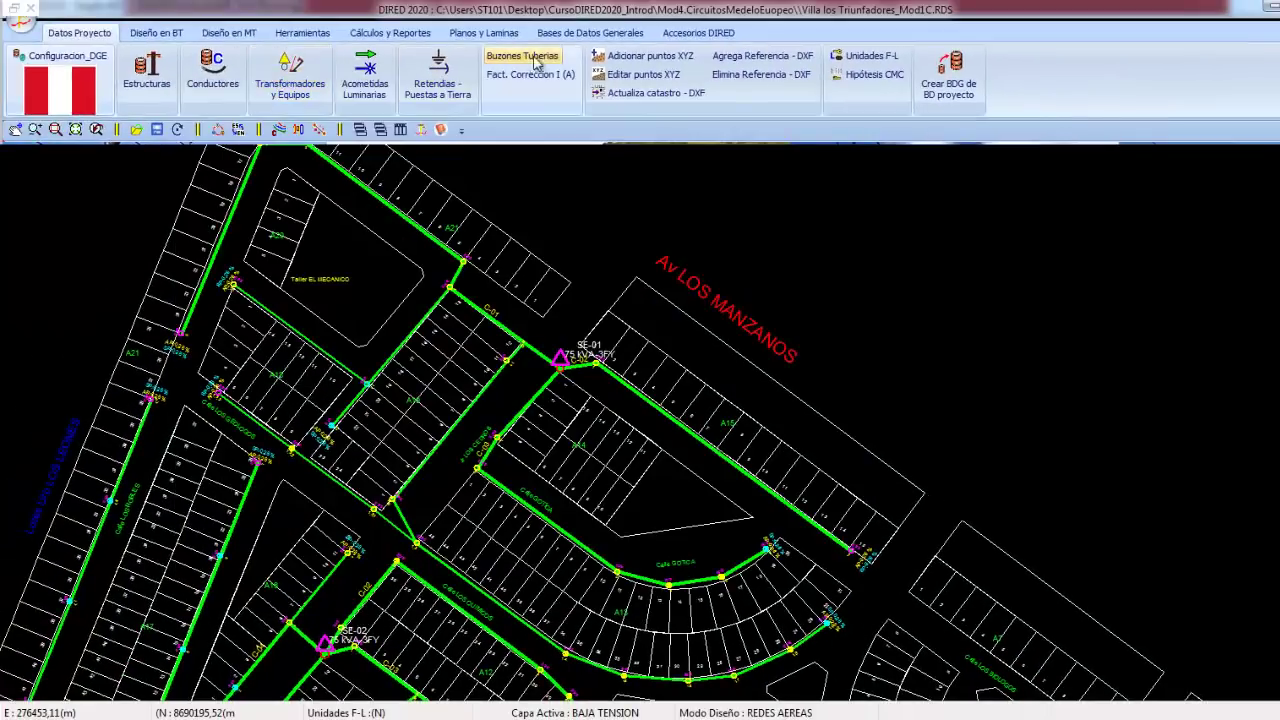
{"action": "left_click", "coordinate": [577, 38]}
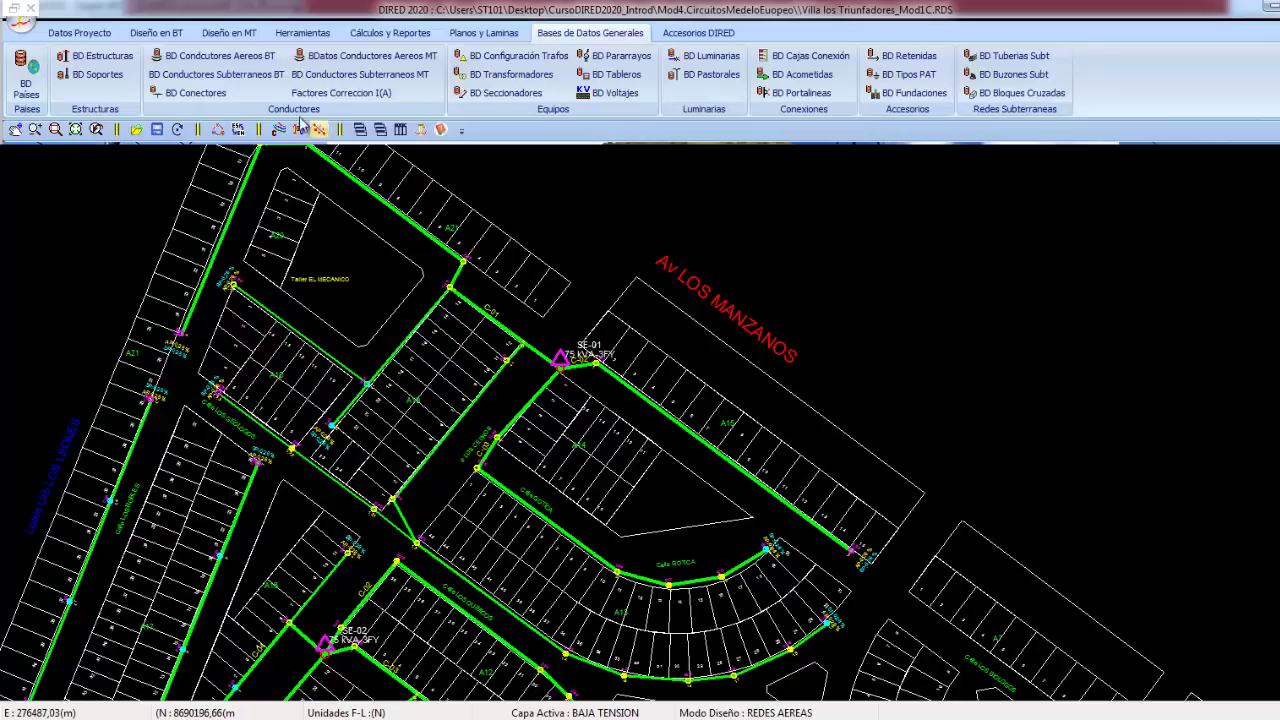
{"action": "left_click", "coordinate": [220, 56]}
{"action": "left_click", "coordinate": [405, 298]}
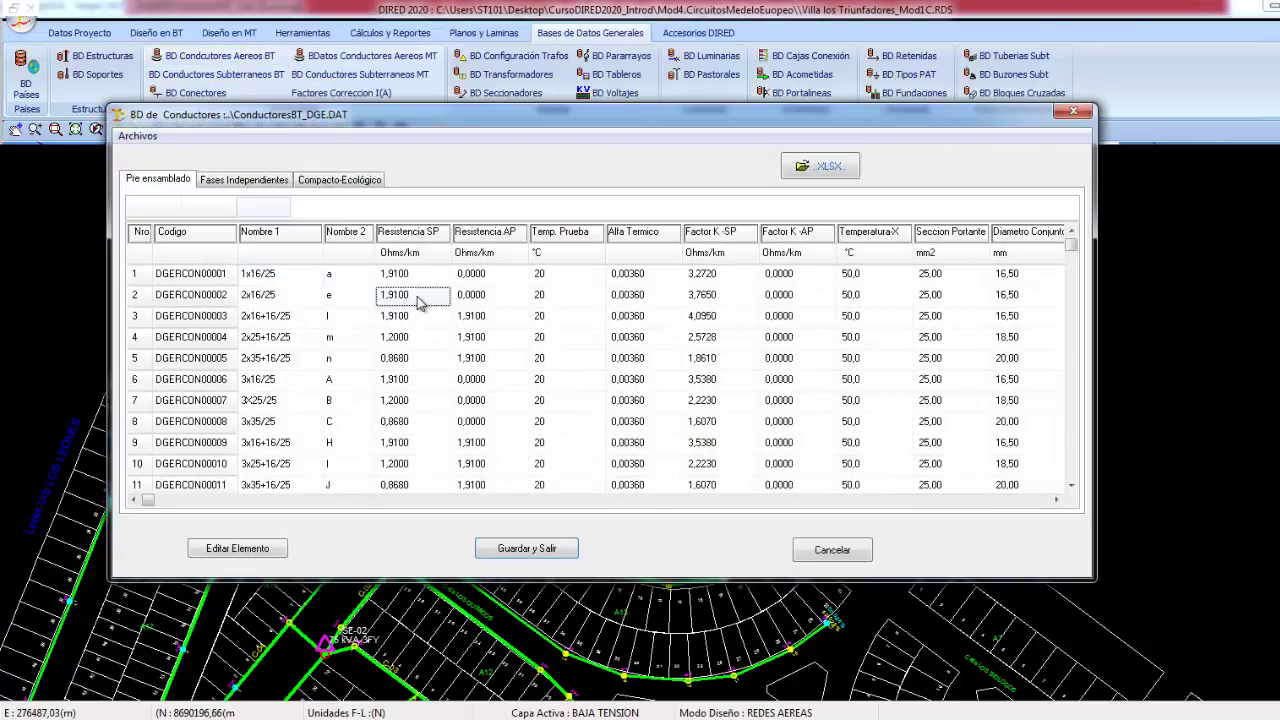
{"action": "key", "text": "Right"}
{"action": "key", "text": "Right"}
{"action": "key", "text": "Right"}
{"action": "key", "text": "Right"}
{"action": "key", "text": "Right"}
{"action": "key", "text": "Right"}
{"action": "key", "text": "Right"}
{"action": "key", "text": "Right"}
{"action": "key", "text": "Left"}
{"action": "key", "text": "Left"}
{"action": "key", "text": "Left"}
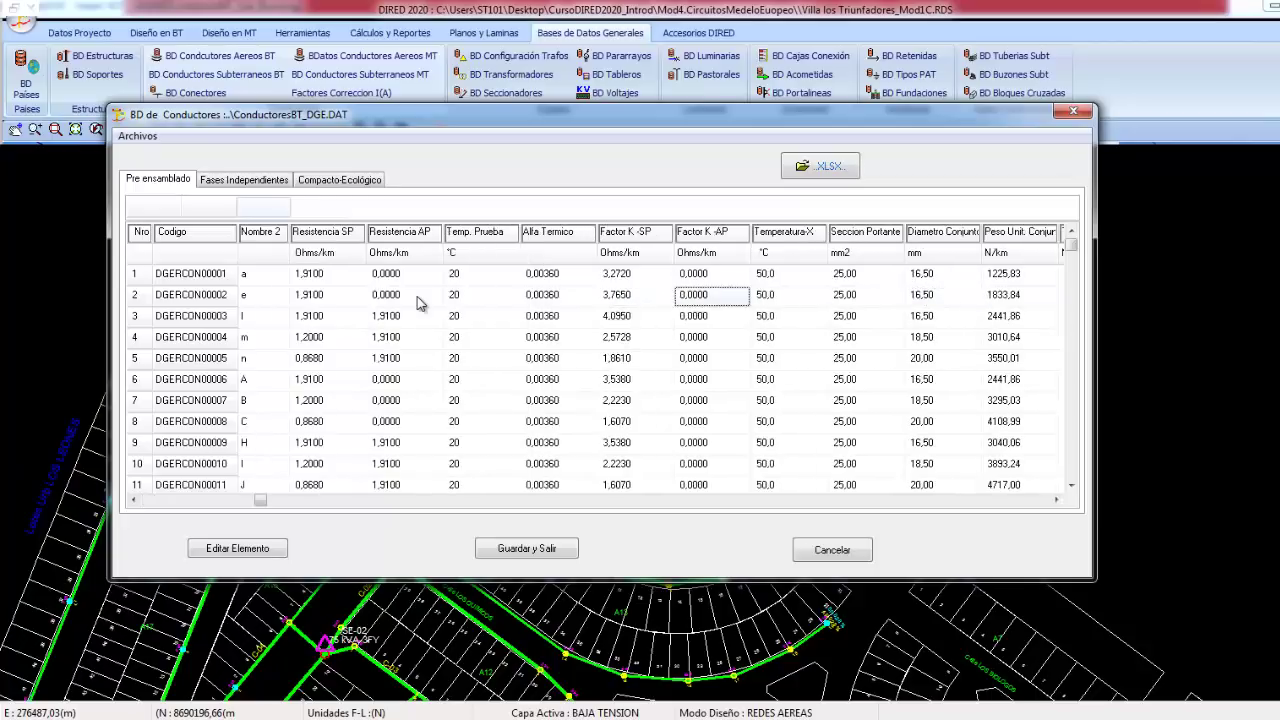
{"action": "key", "text": "Left"}
{"action": "left_click", "coordinate": [637, 339]}
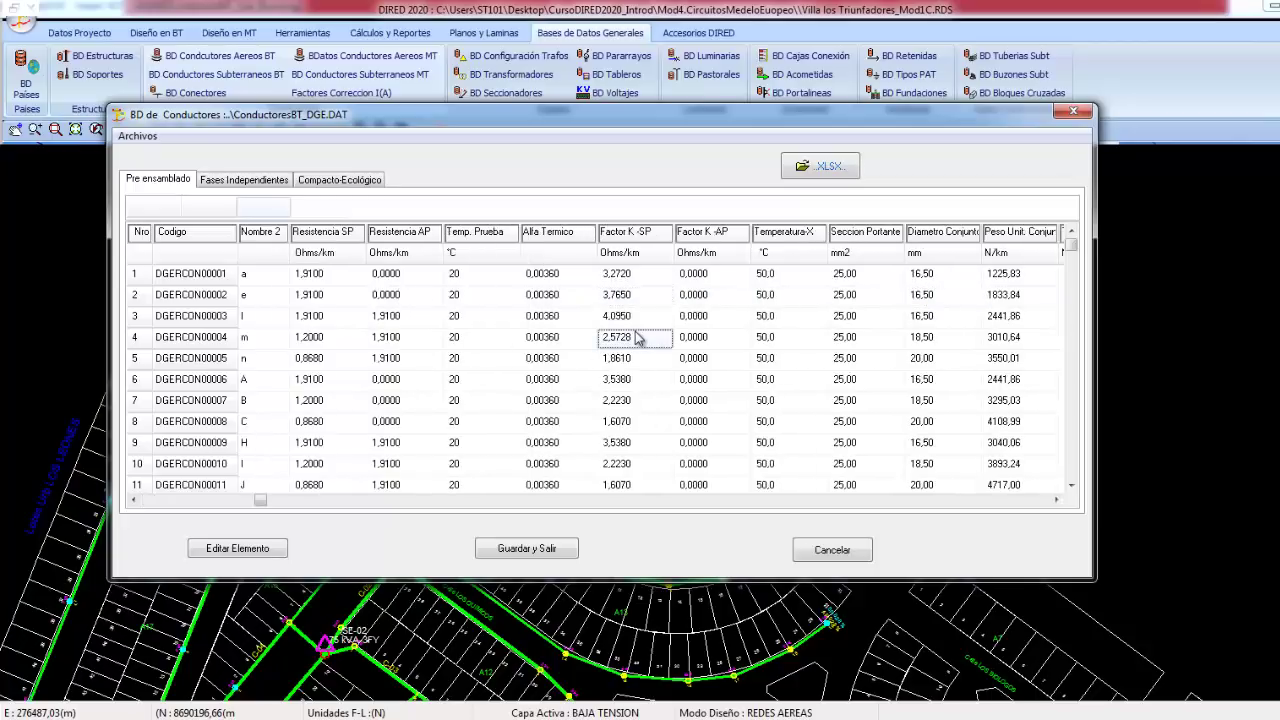
{"action": "key", "text": "Down"}
{"action": "key", "text": "Down"}
{"action": "key", "text": "Down"}
{"action": "key", "text": "Down"}
{"action": "key", "text": "Down"}
{"action": "key", "text": "Down"}
{"action": "key", "text": "Escape"}
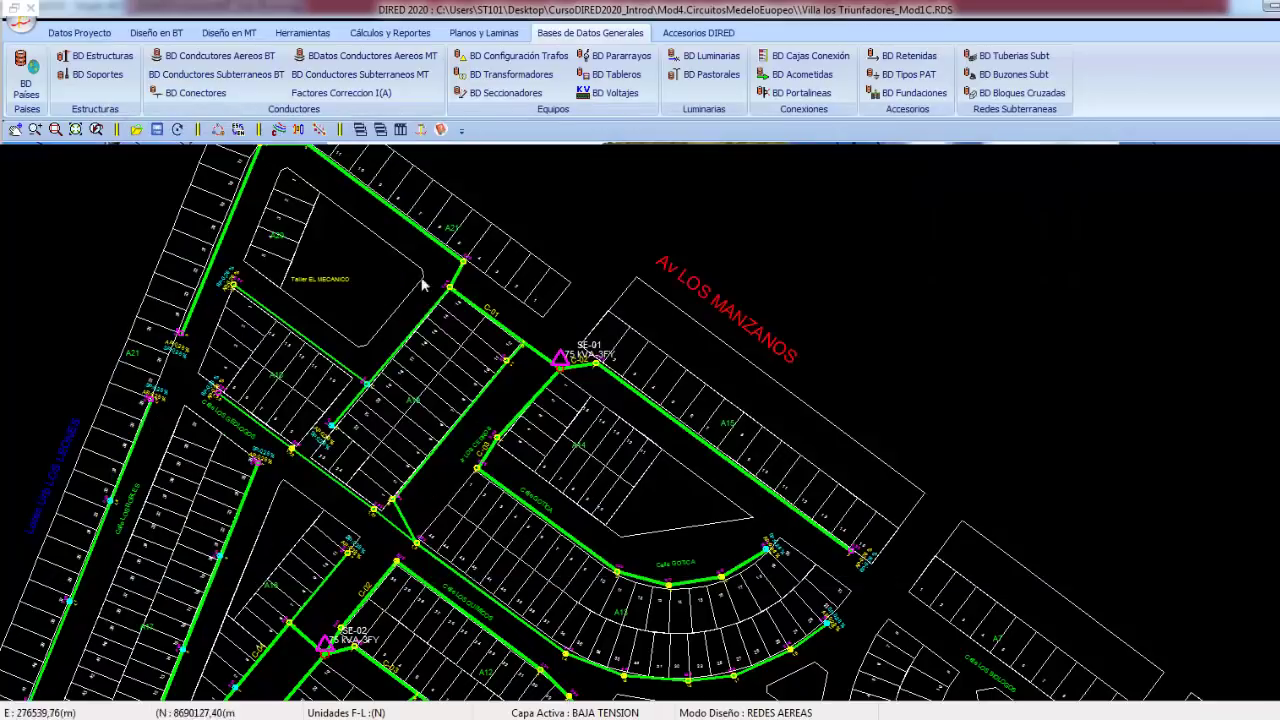
{"action": "left_click", "coordinate": [265, 76]}
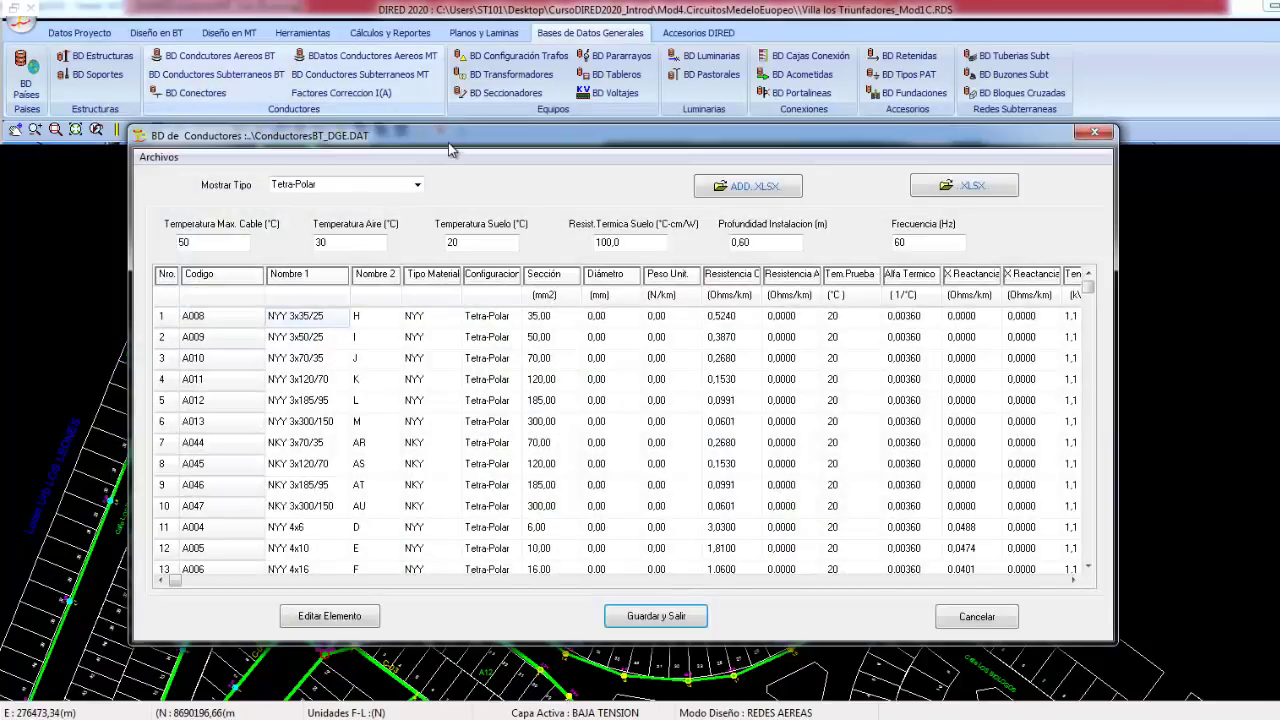
{"action": "left_click_drag", "start_coordinate": [450, 148], "coordinate": [437, 88]}
{"action": "left_click", "coordinate": [497, 303]}
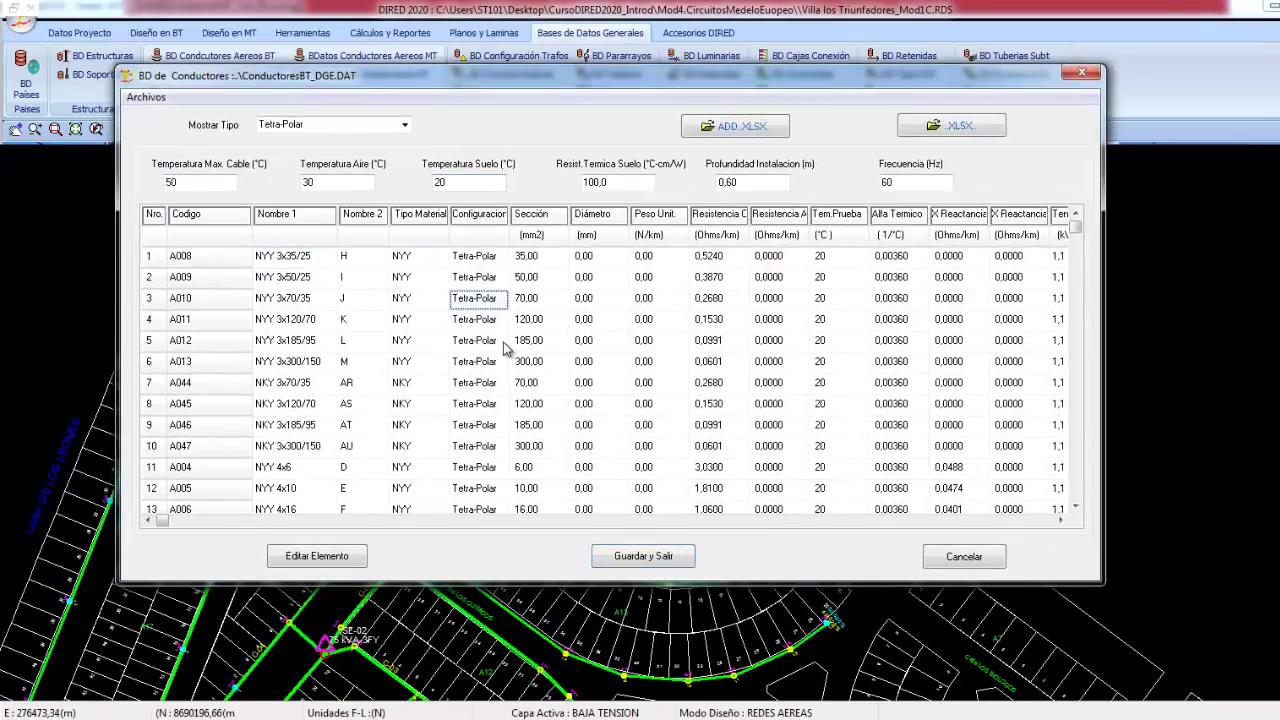
{"action": "left_click", "coordinate": [300, 362]}
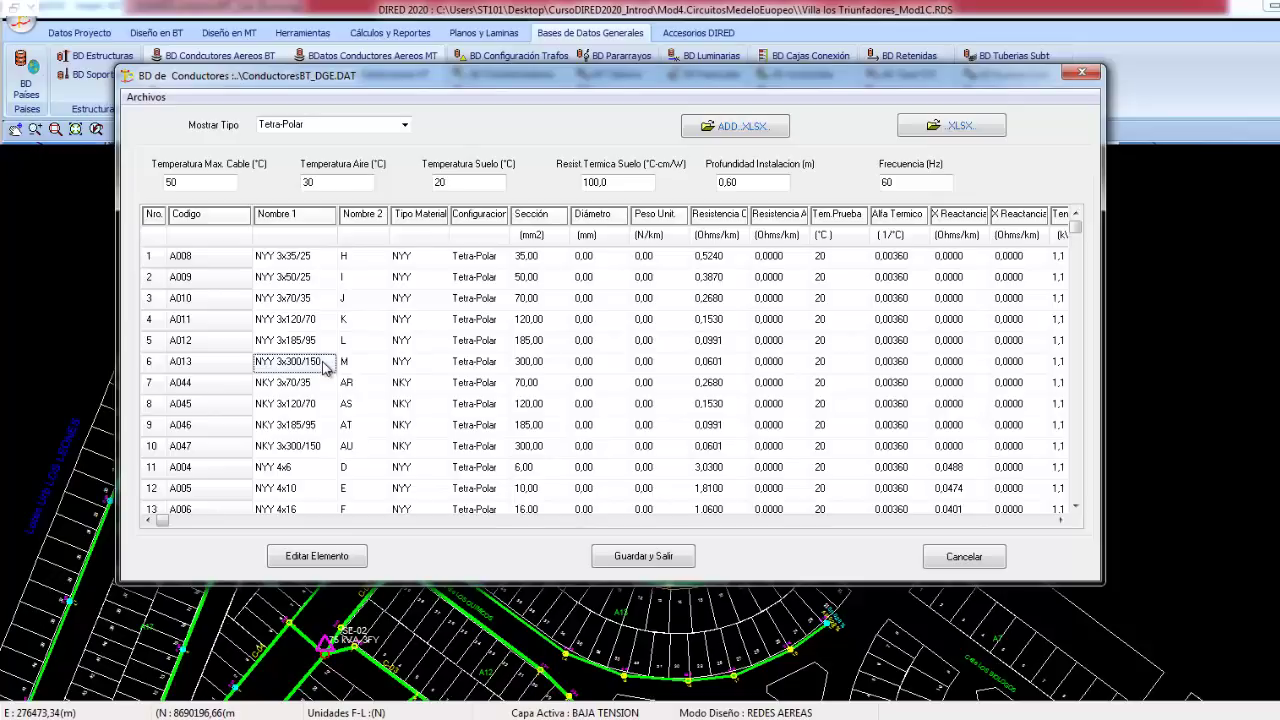
{"action": "left_click", "coordinate": [330, 152]}
{"action": "left_click", "coordinate": [936, 318]}
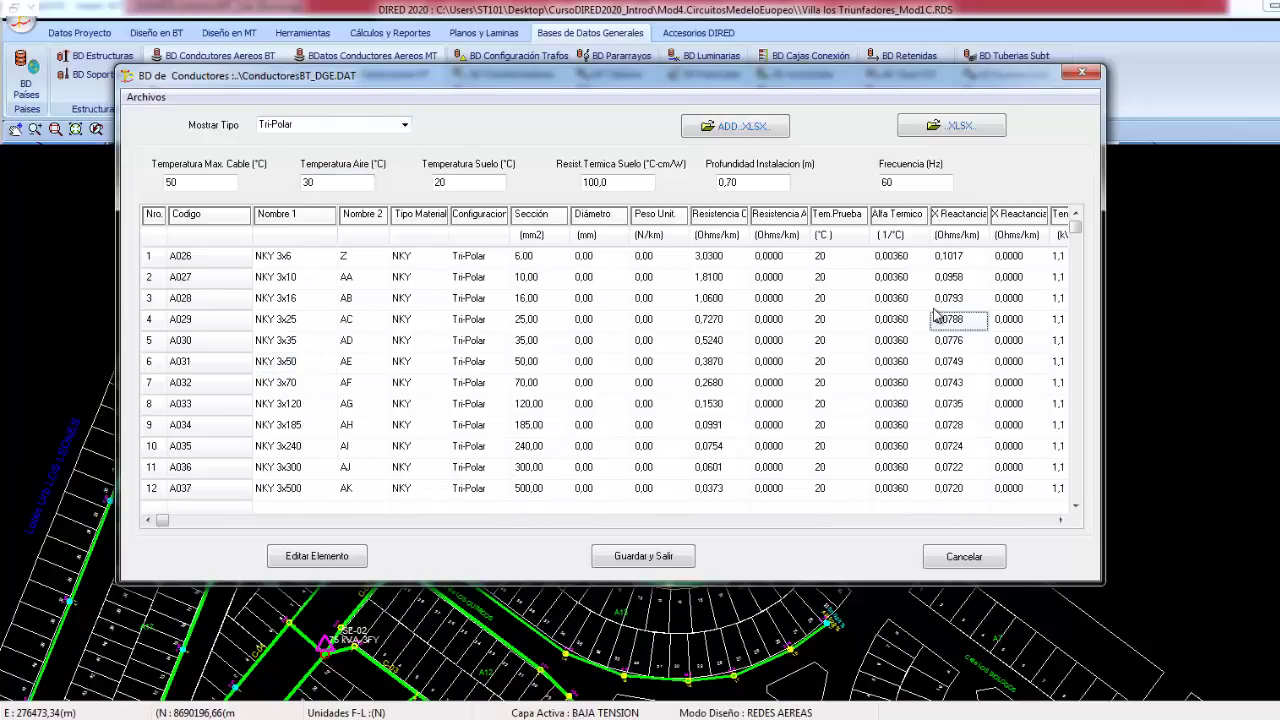
{"action": "key", "text": "Right"}
{"action": "key", "text": "Right"}
{"action": "key", "text": "Left"}
{"action": "key", "text": "Left"}
{"action": "key", "text": "Up"}
{"action": "key", "text": "Up"}
{"action": "key", "text": "Up"}
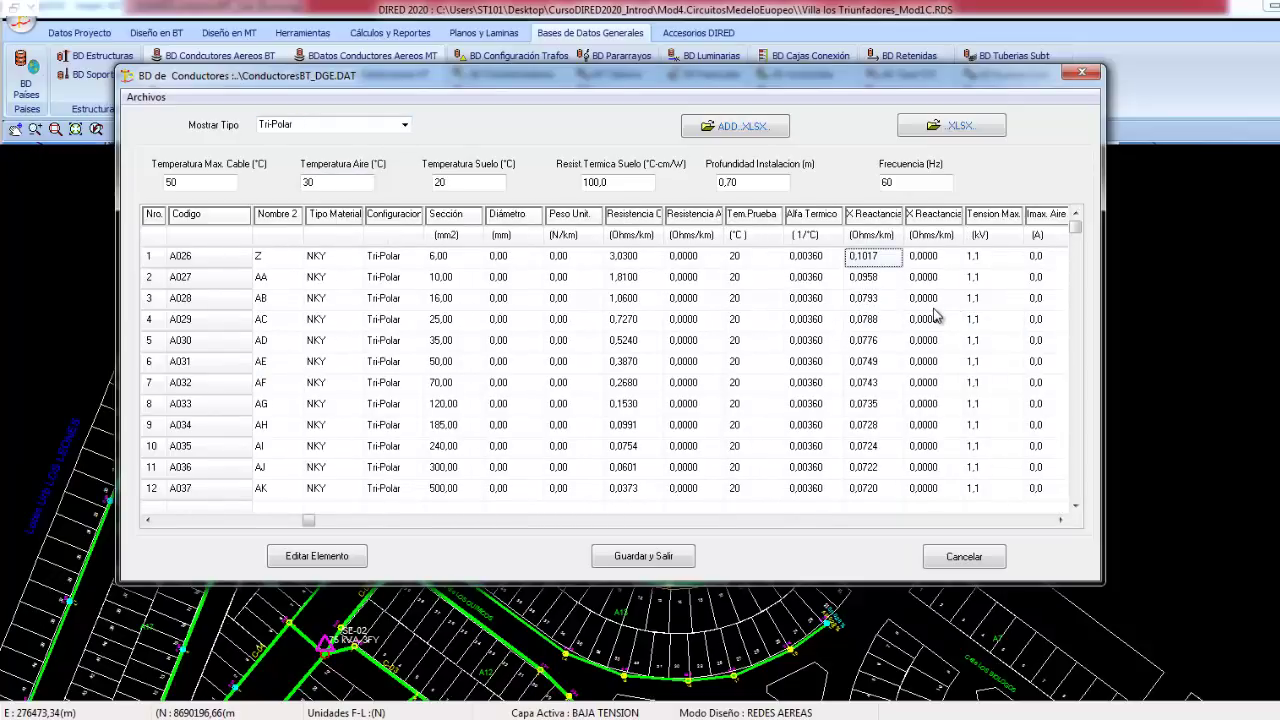
{"action": "key", "text": "Down"}
{"action": "key", "text": "Down"}
{"action": "key", "text": "Up"}
{"action": "key", "text": "Up"}
{"action": "key", "text": "Down"}
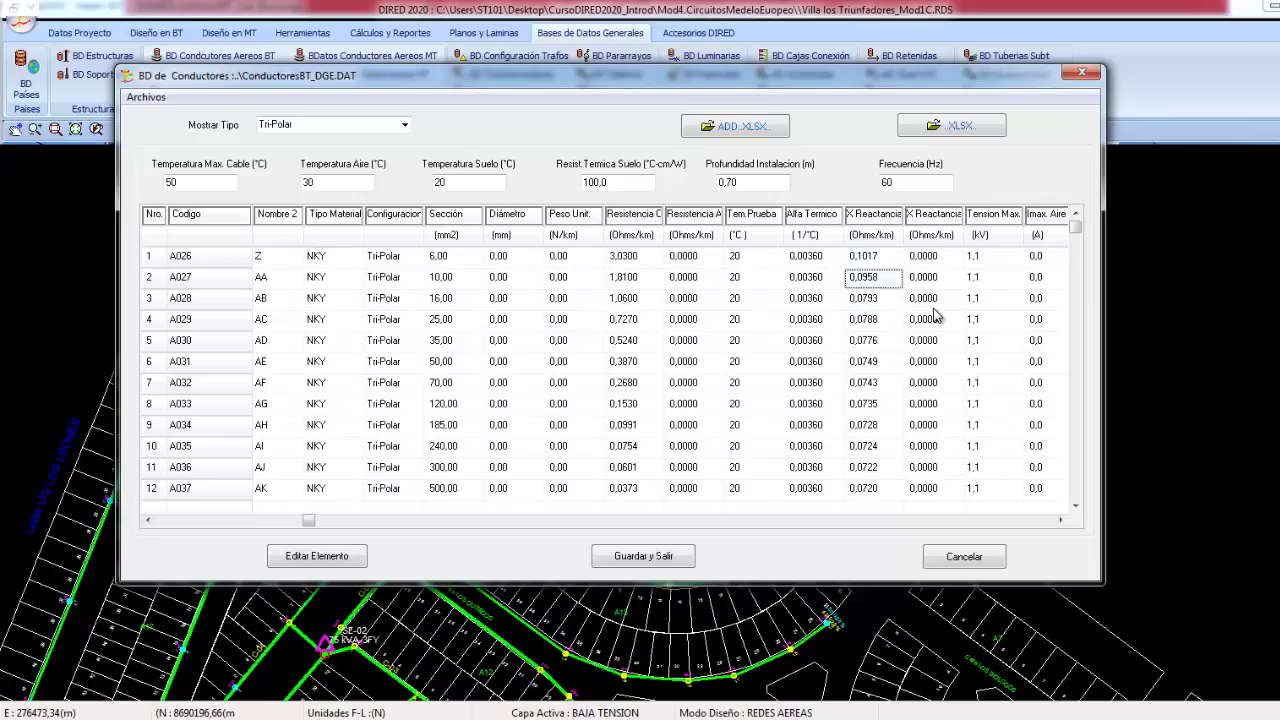
{"action": "left_click", "coordinate": [985, 560]}
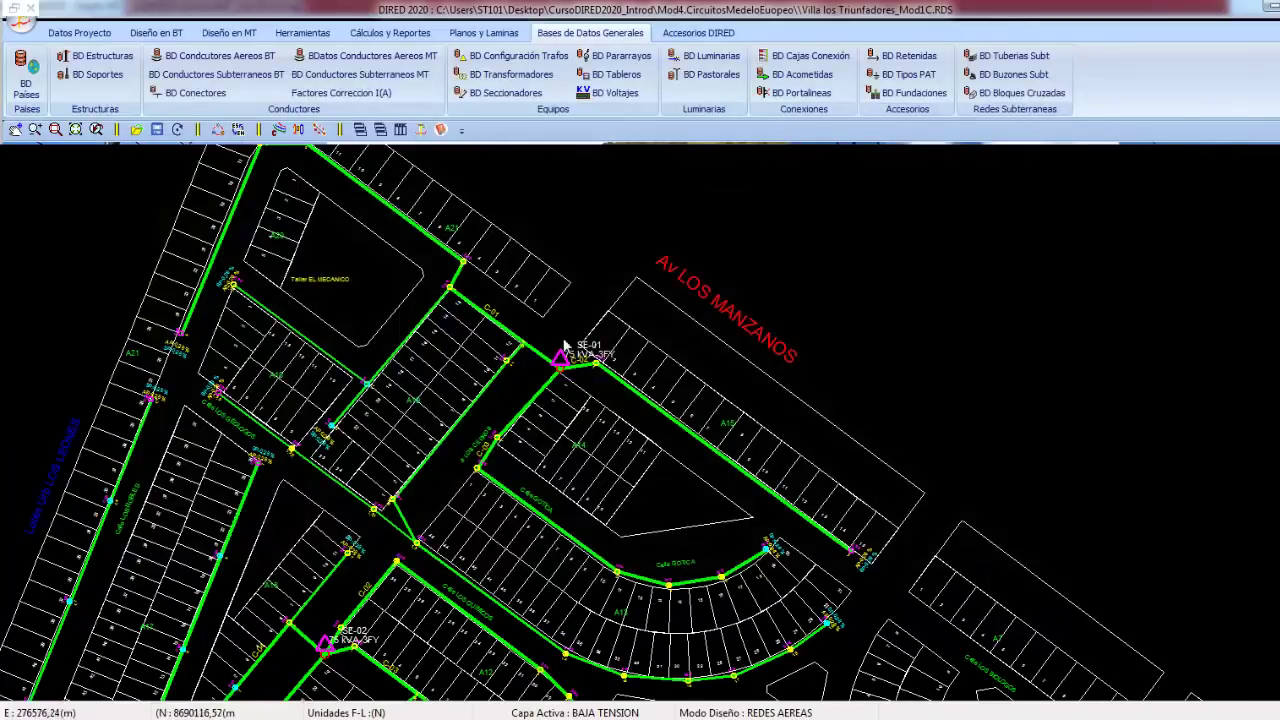
{"action": "left_click", "coordinate": [407, 82]}
{"action": "left_click", "coordinate": [437, 207]}
{"action": "left_click", "coordinate": [390, 238]}
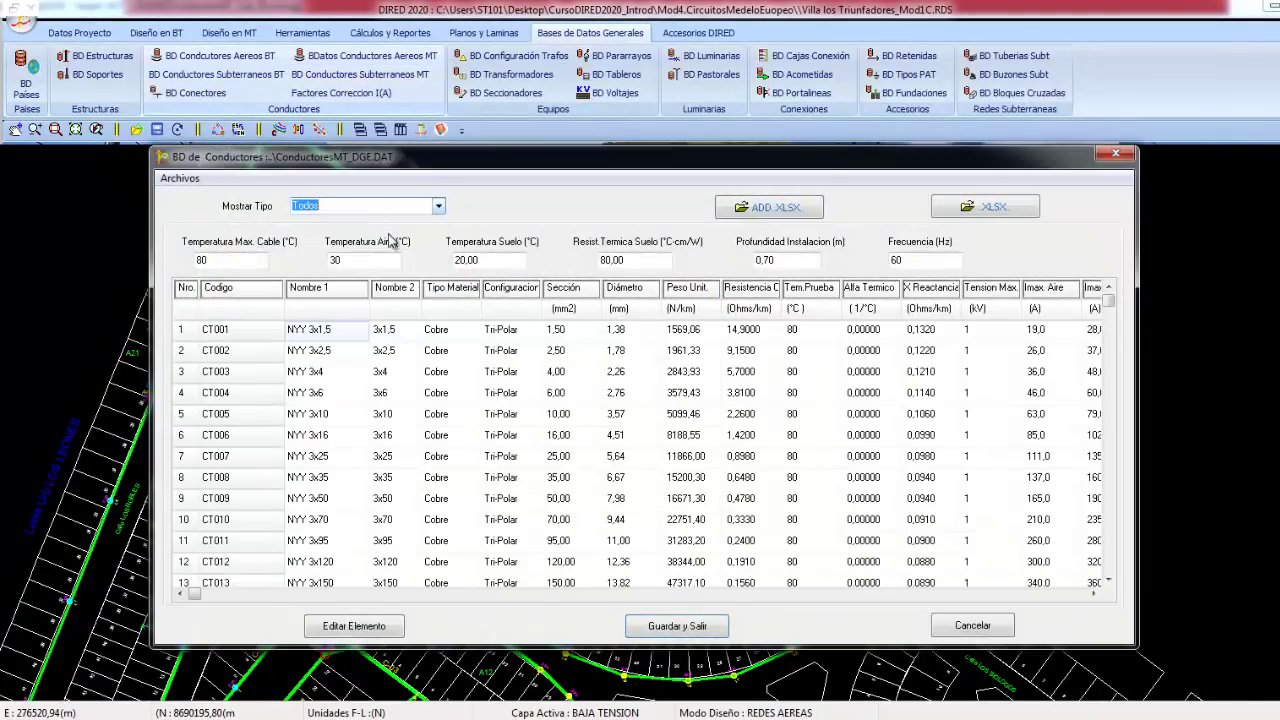
{"action": "left_click", "coordinate": [569, 438]}
{"action": "key", "text": "Left"}
{"action": "key", "text": "Left"}
{"action": "key", "text": "Left"}
{"action": "key", "text": "Right"}
{"action": "key", "text": "Right"}
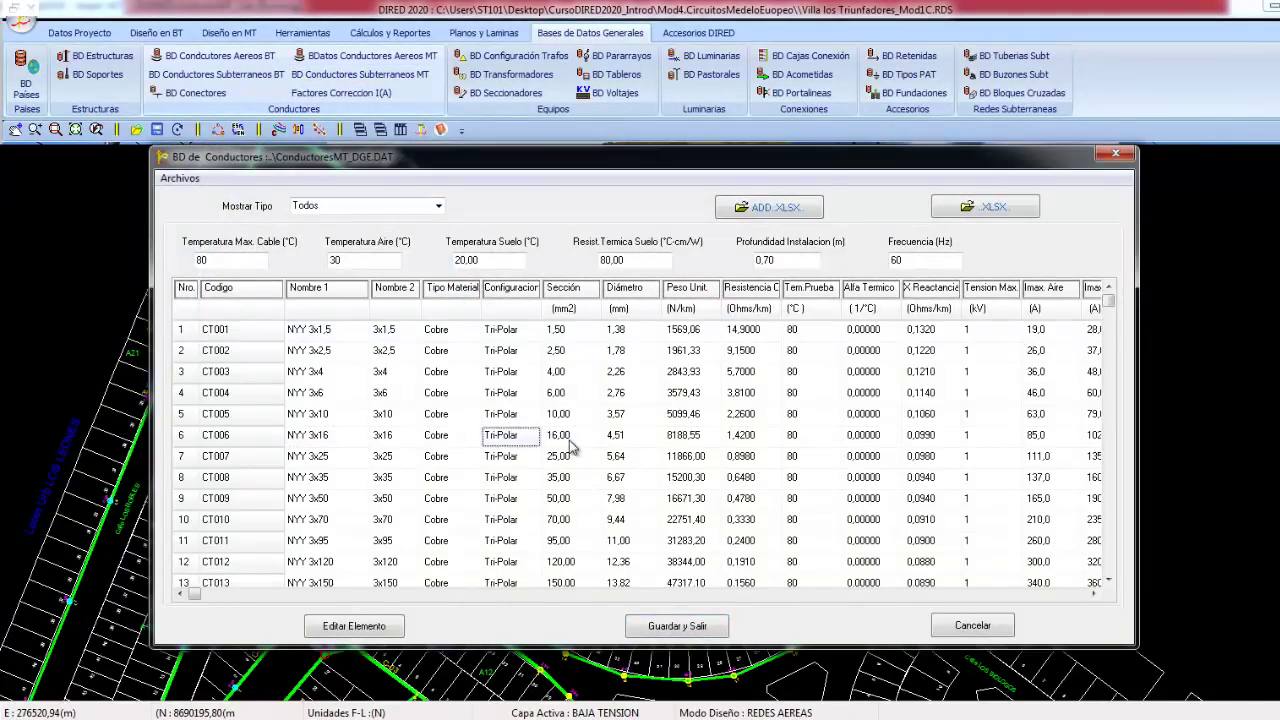
{"action": "key", "text": "Right"}
{"action": "key", "text": "Right"}
{"action": "key", "text": "Right"}
{"action": "key", "text": "Right"}
{"action": "key", "text": "Right"}
{"action": "key", "text": "Right"}
{"action": "key", "text": "Right"}
{"action": "key", "text": "Escape"}
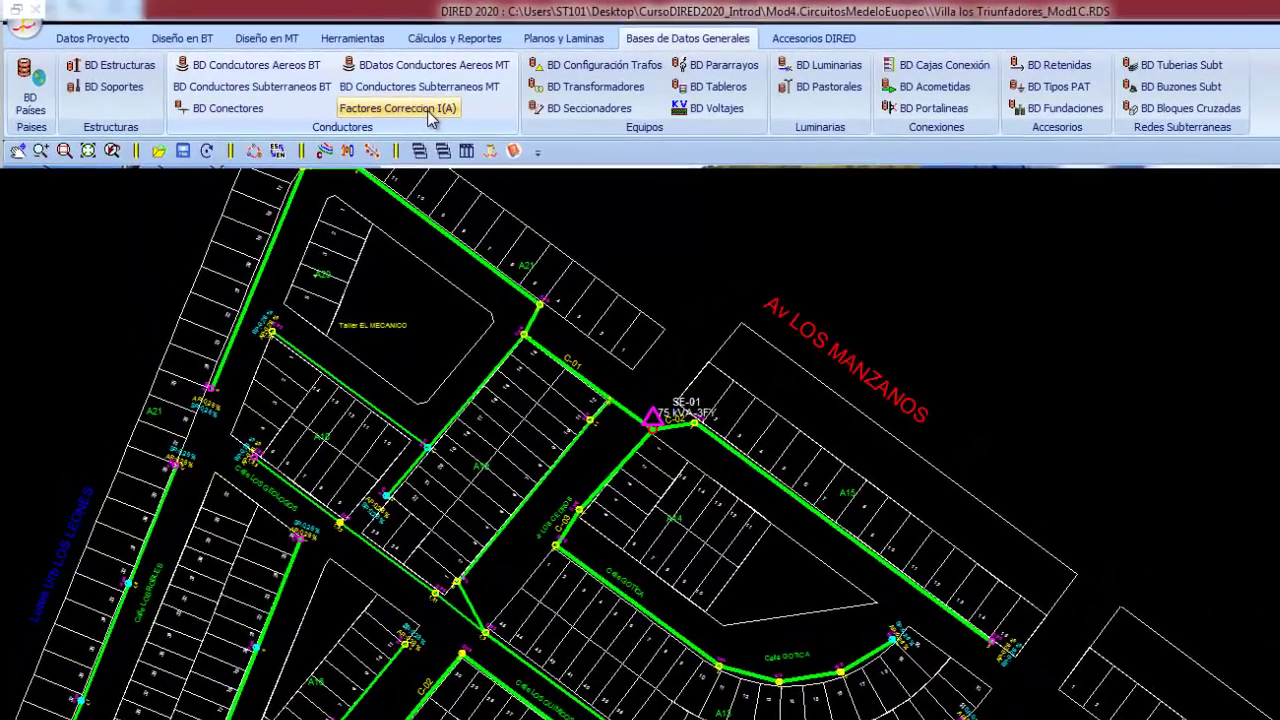
{"action": "left_click", "coordinate": [429, 110]}
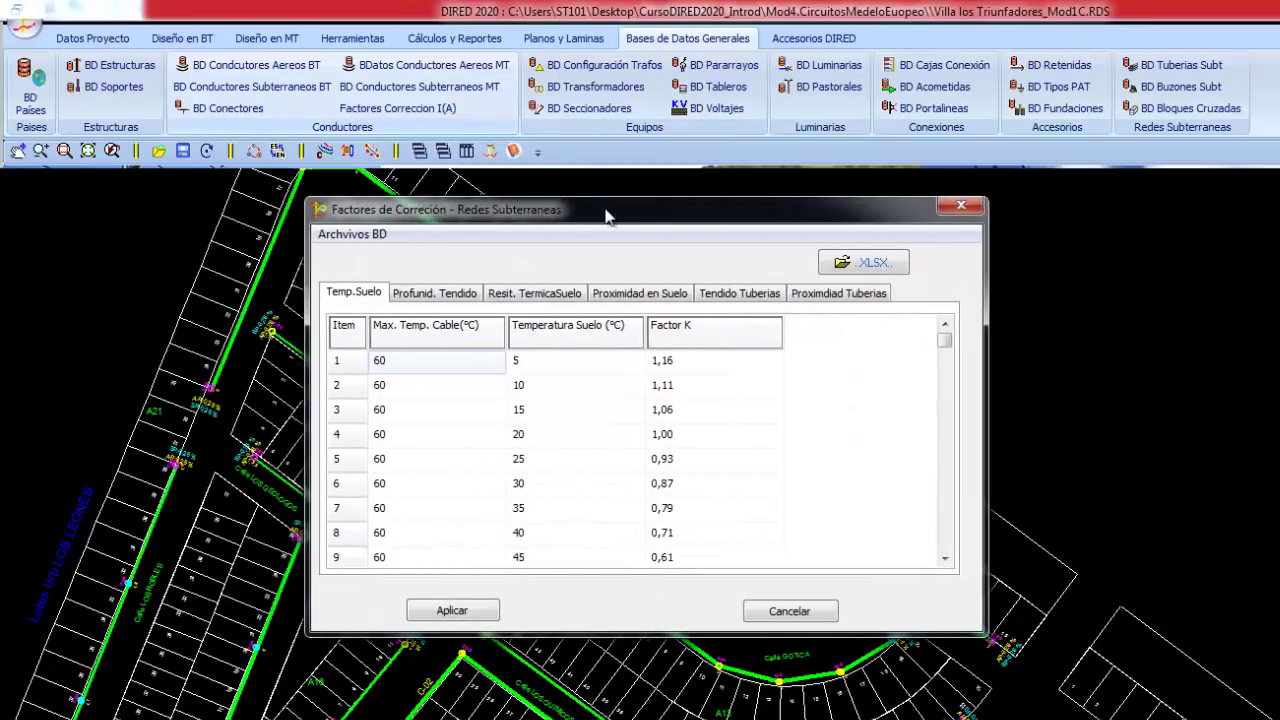
{"action": "left_click", "coordinate": [527, 411]}
{"action": "left_click", "coordinate": [533, 442]}
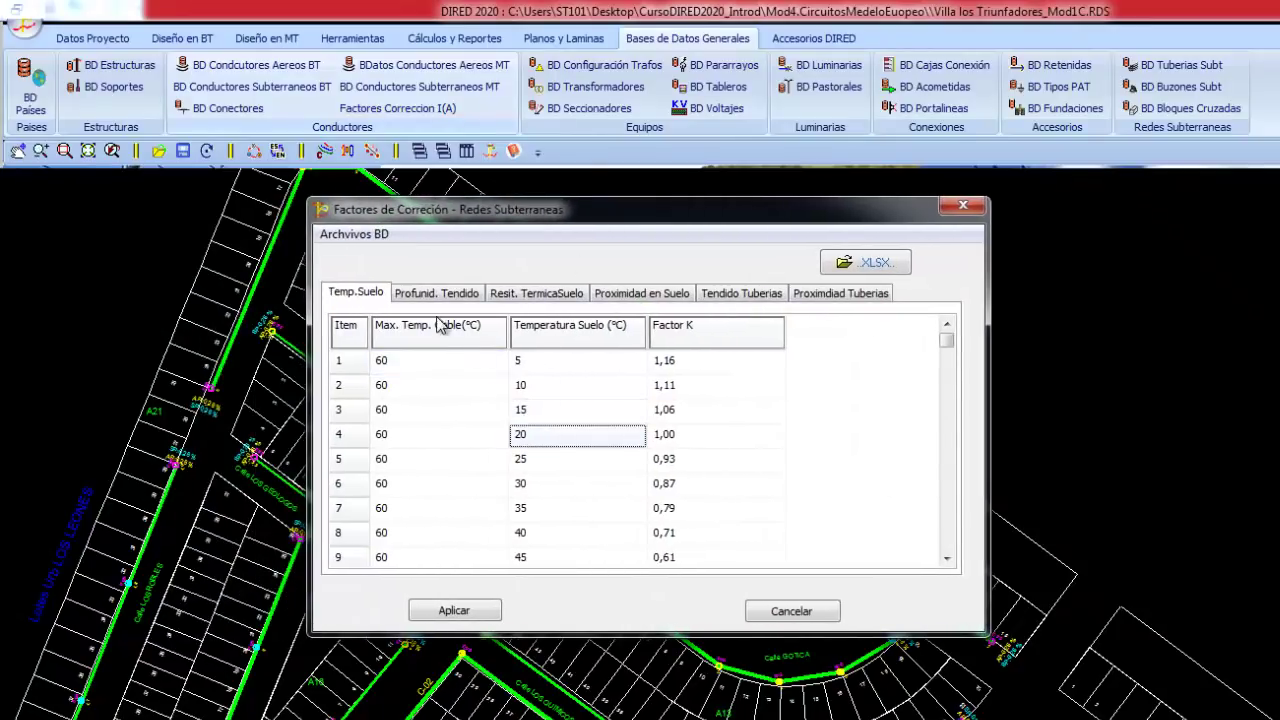
{"action": "left_click", "coordinate": [420, 412]}
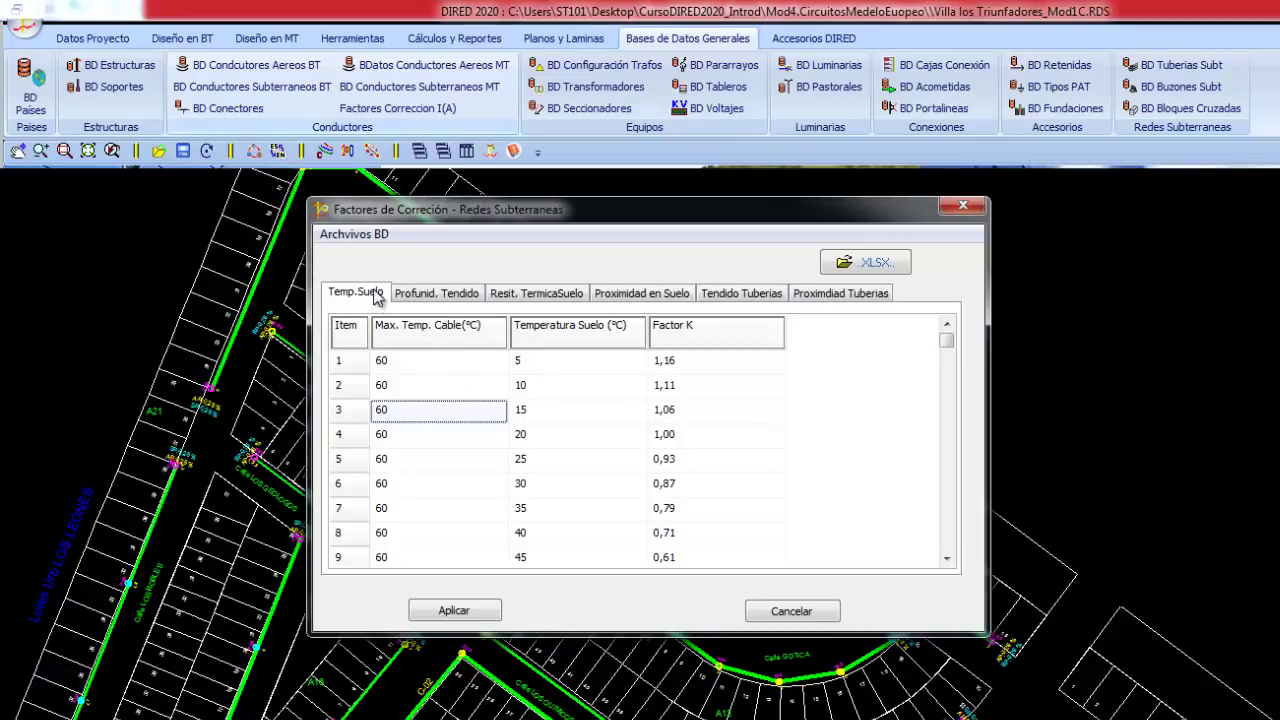
{"action": "left_click", "coordinate": [441, 296]}
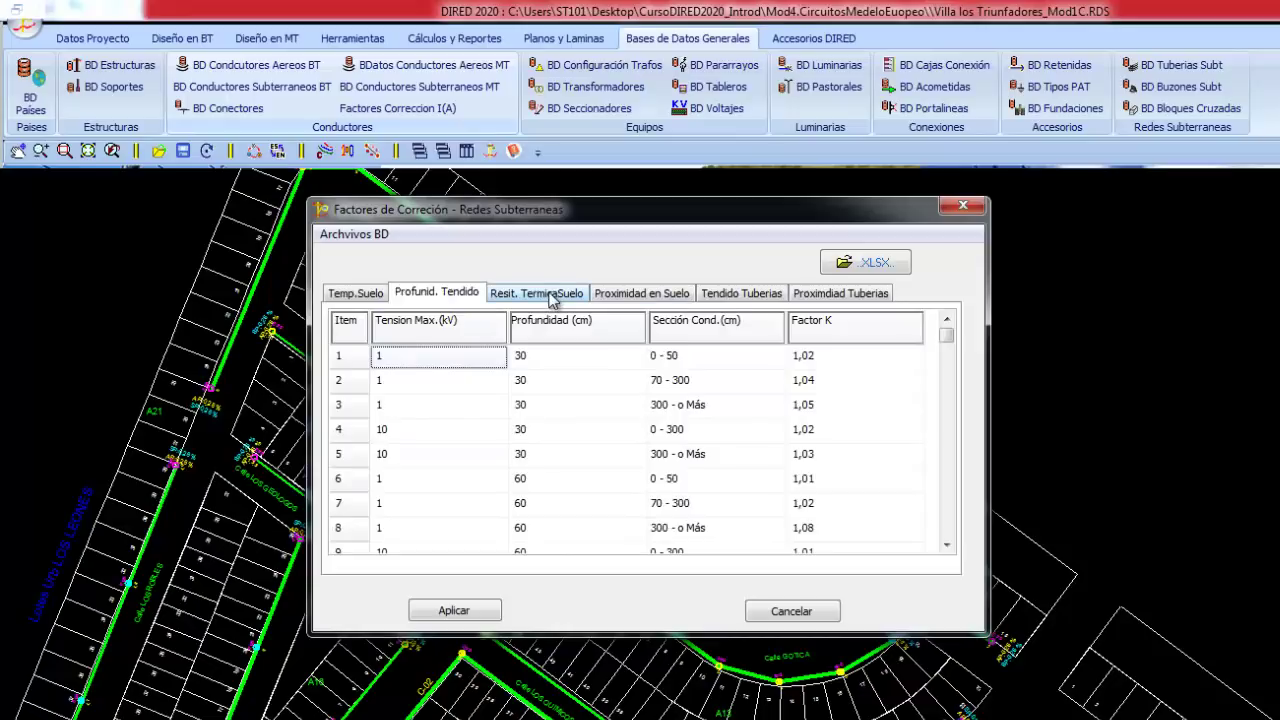
{"action": "left_click", "coordinate": [560, 300]}
{"action": "left_click", "coordinate": [637, 300]}
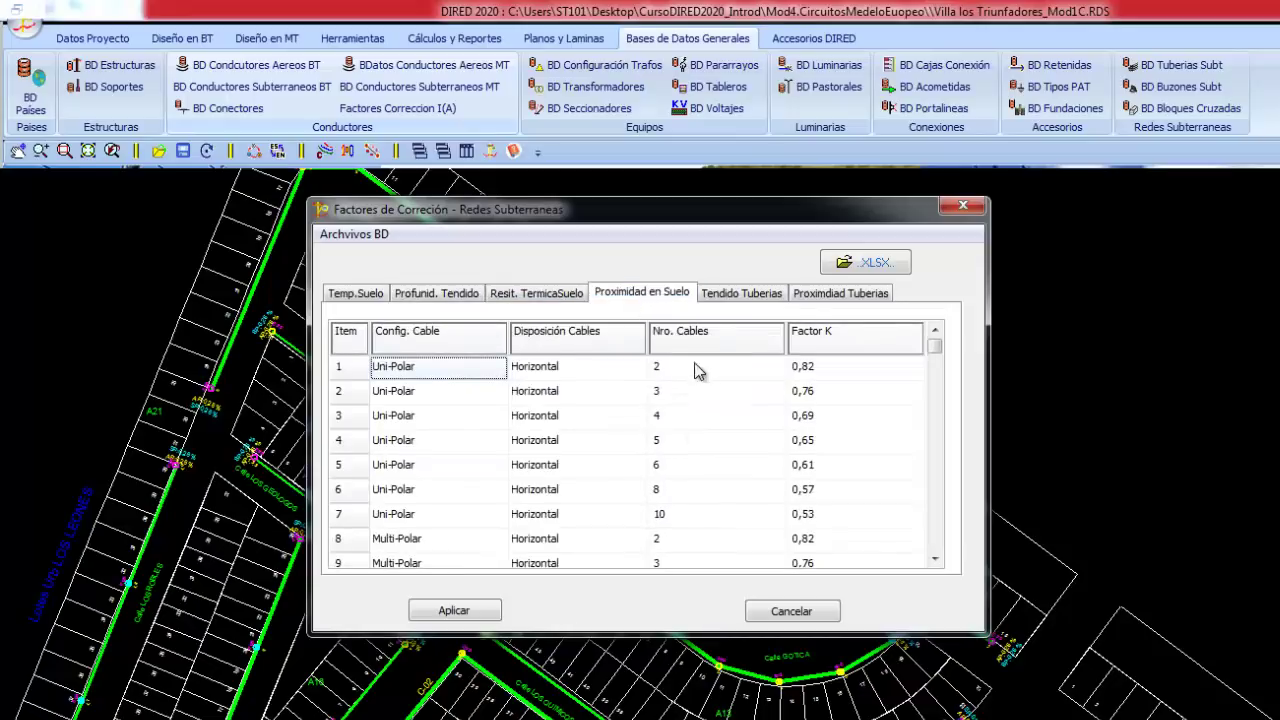
{"action": "left_click", "coordinate": [746, 301]}
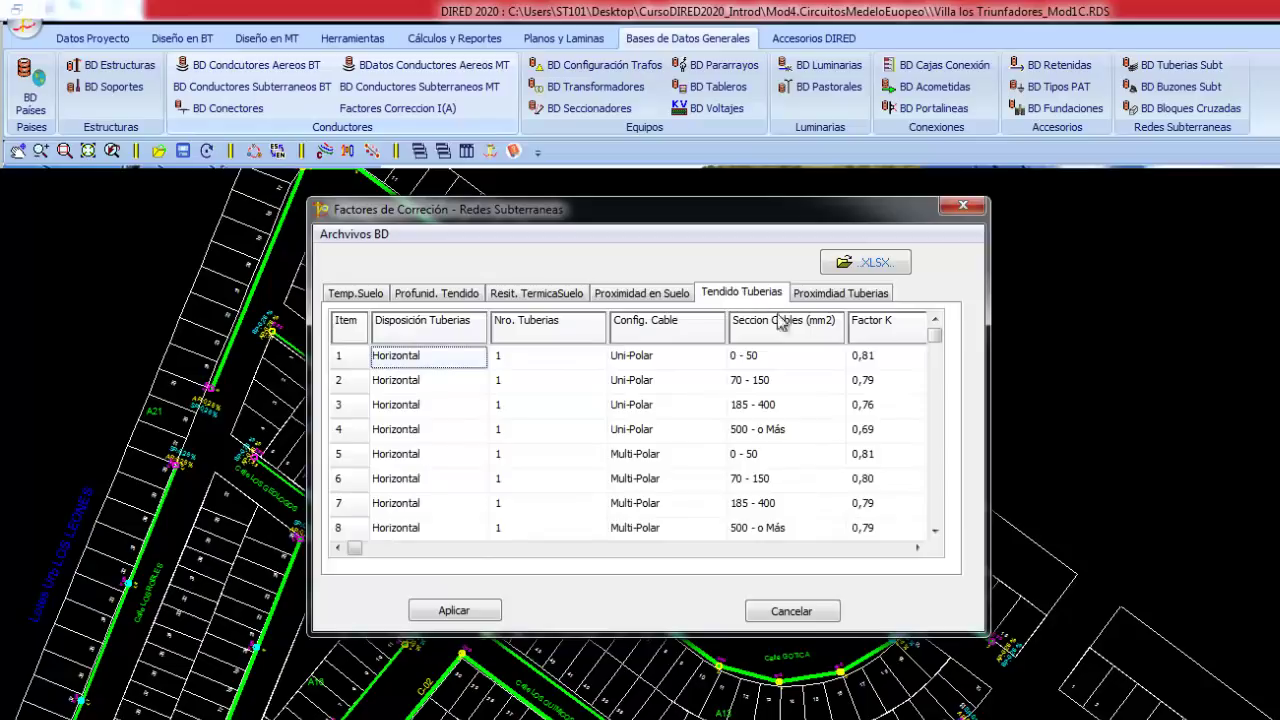
{"action": "left_click", "coordinate": [790, 611]}
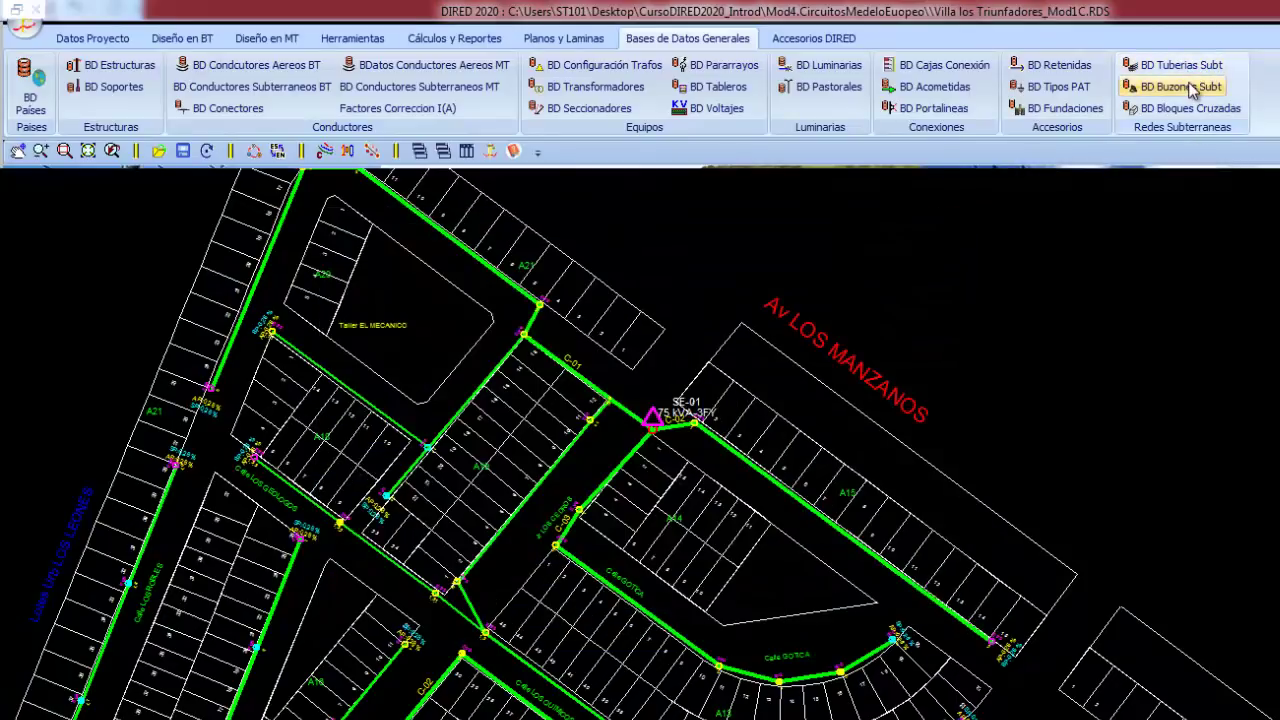
Step: Inspect the BD Buzones Subt and BD Tuberias Subt databases, checking the PVC pipe entry, and close both
{"action": "left_click", "coordinate": [1192, 90]}
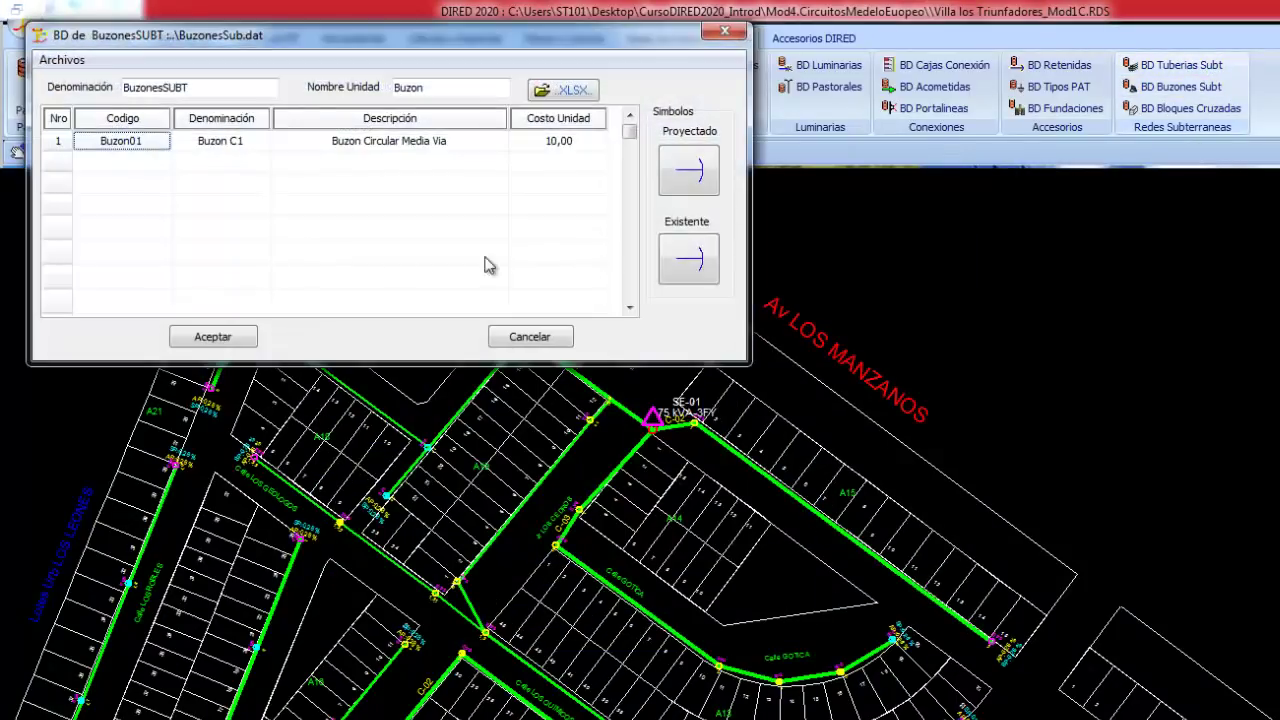
{"action": "left_click", "coordinate": [528, 338]}
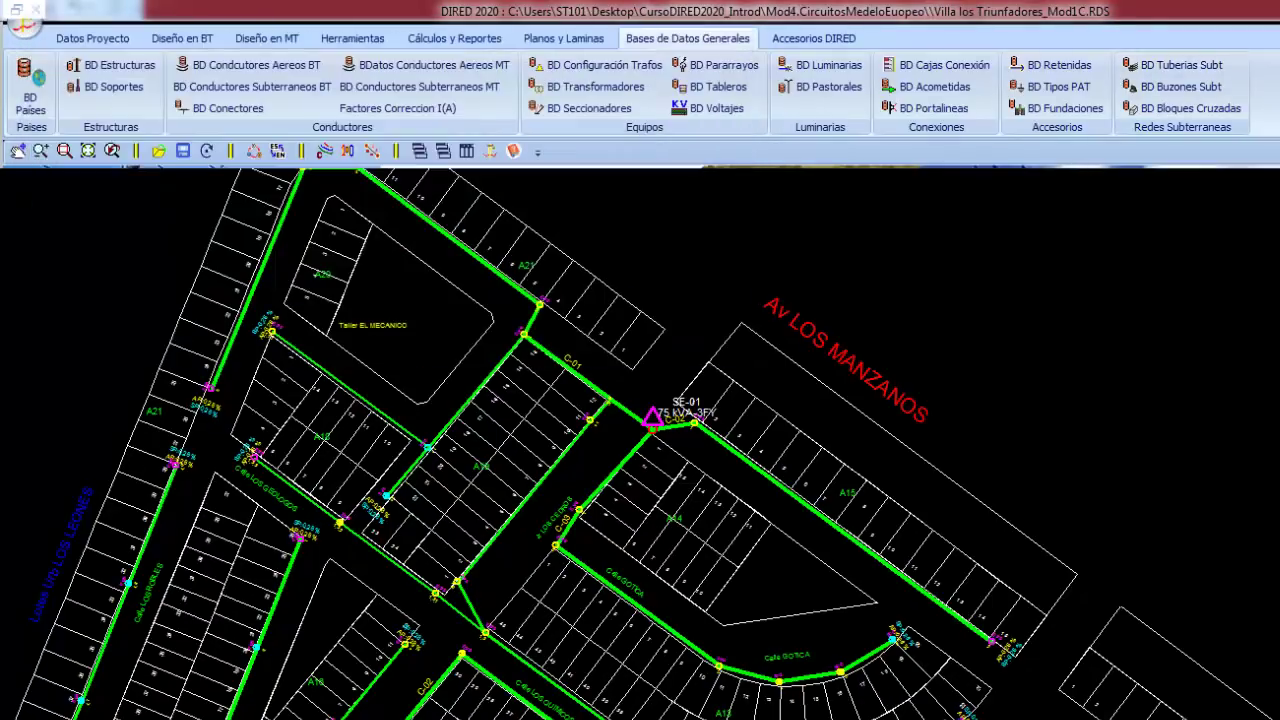
{"action": "left_click", "coordinate": [1176, 68]}
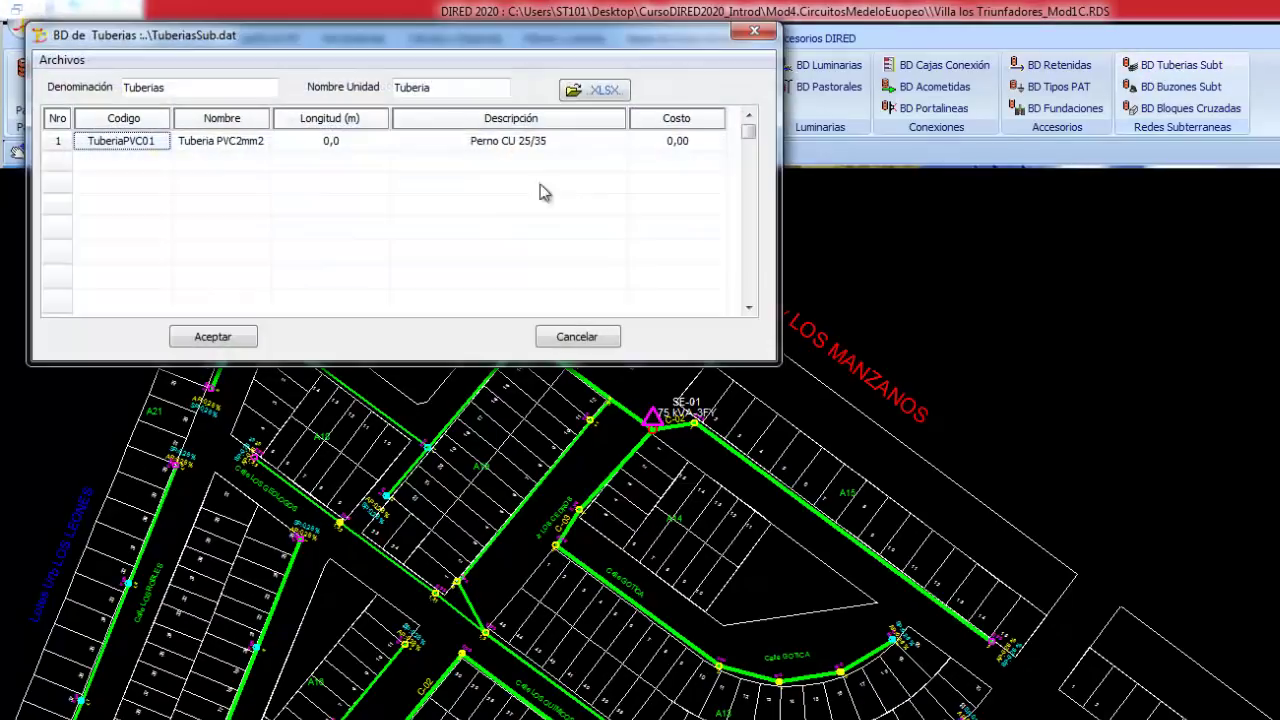
{"action": "left_click", "coordinate": [222, 144]}
{"action": "left_click", "coordinate": [545, 337]}
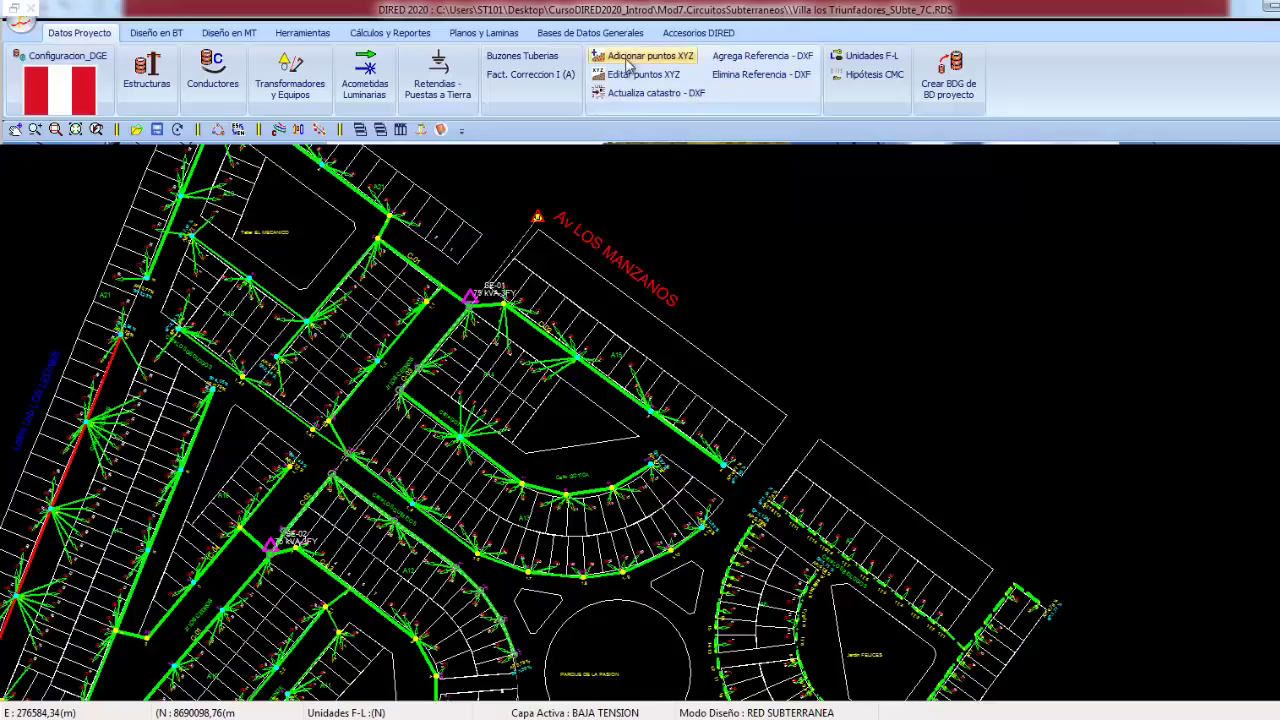
Step: Place DXF reference points, refresh the cadastre, and add a second red marker past Av LOS MANZANOS
{"action": "left_click", "coordinate": [759, 60]}
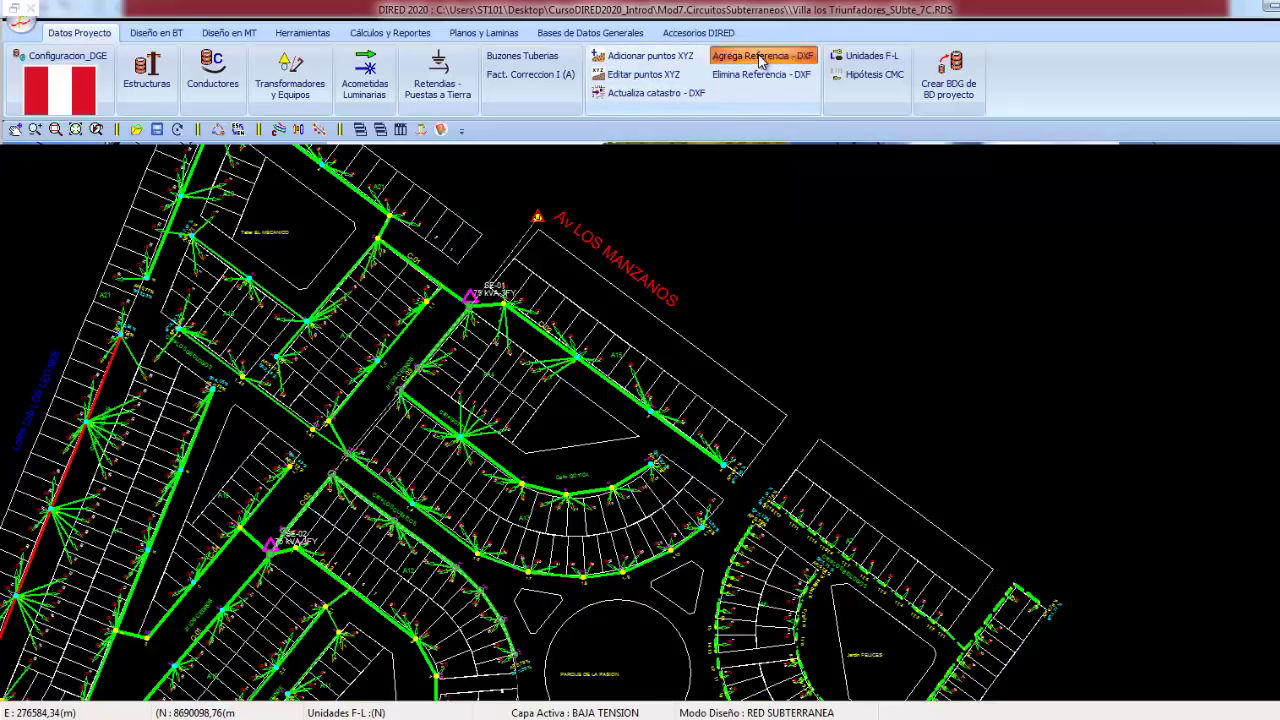
{"action": "left_click", "coordinate": [786, 414]}
{"action": "left_click", "coordinate": [818, 438]}
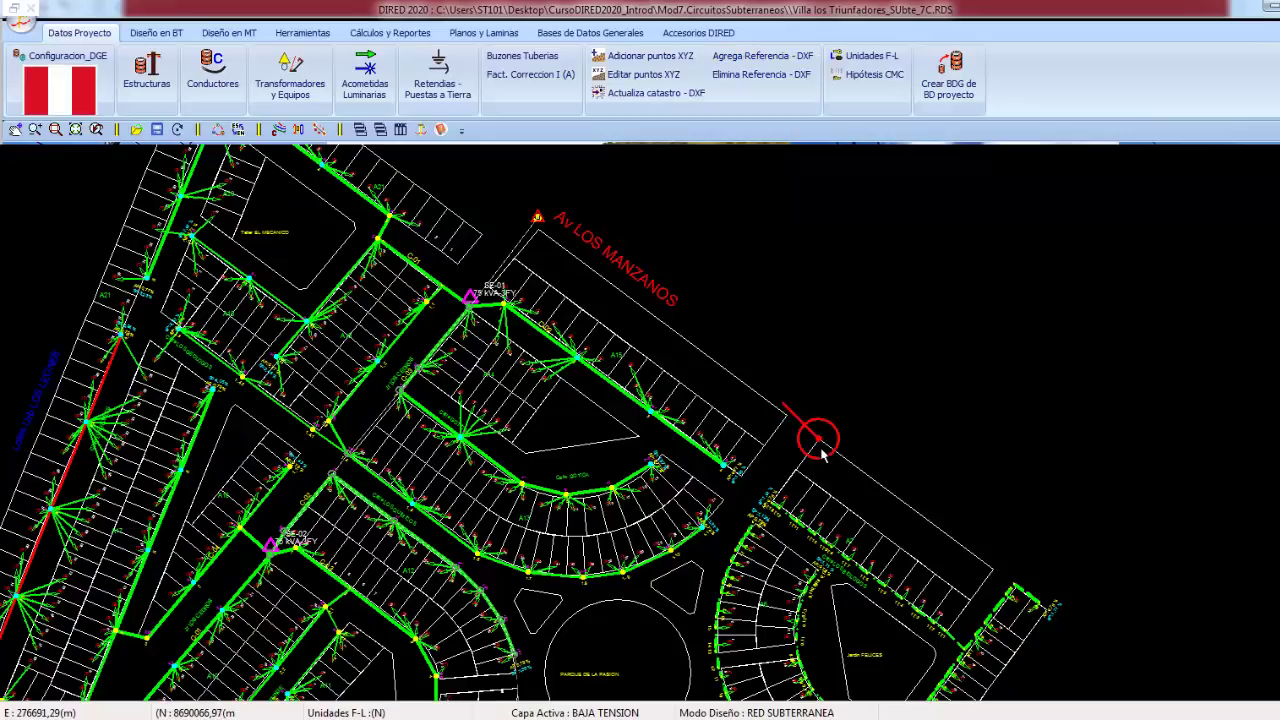
{"action": "left_click", "coordinate": [618, 110]}
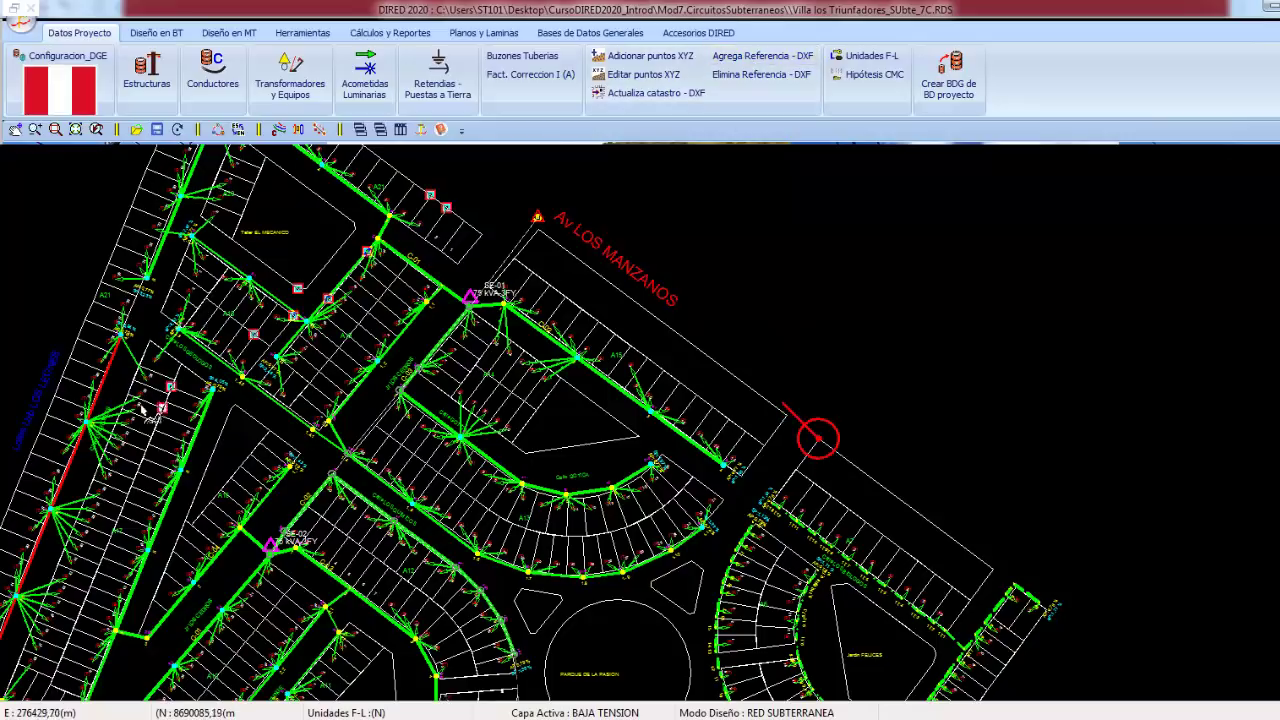
{"action": "left_click", "coordinate": [991, 571]}
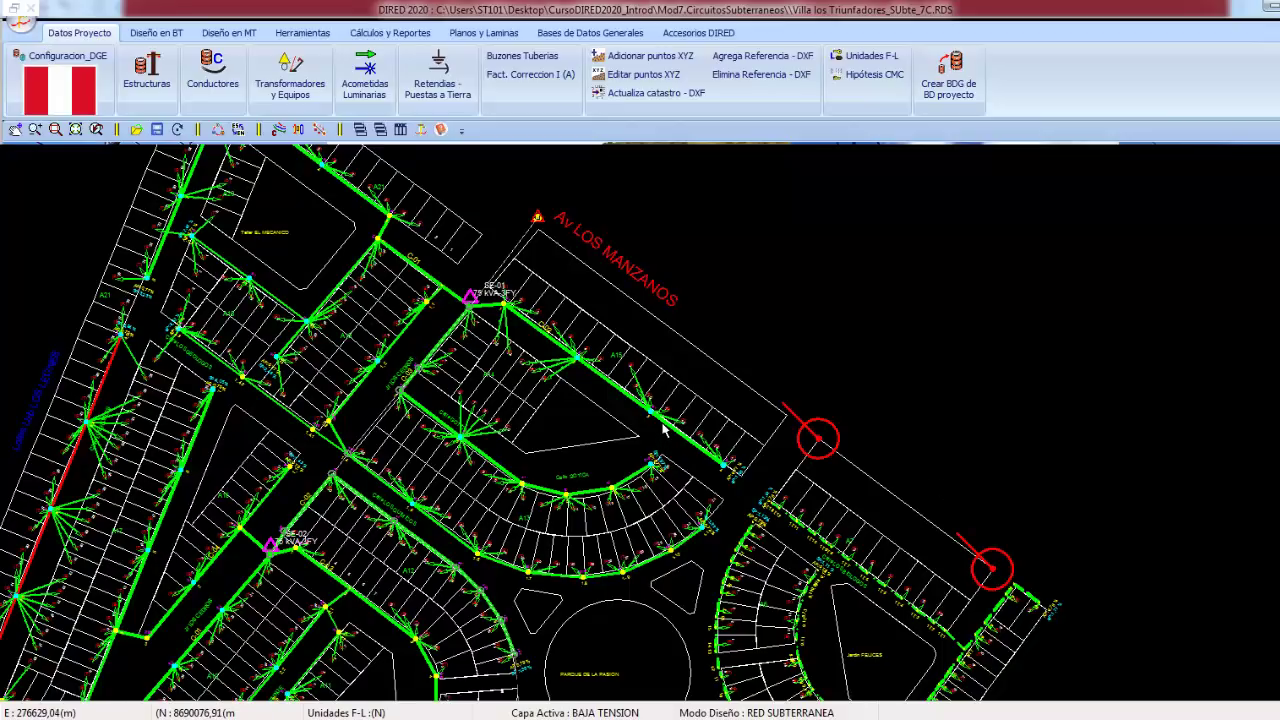
Step: Zoom out and open the Villa los Triunfadores_Mod1C project
{"action": "scroll", "coordinate": [663, 428], "scroll_direction": "down", "scroll_amount": 2}
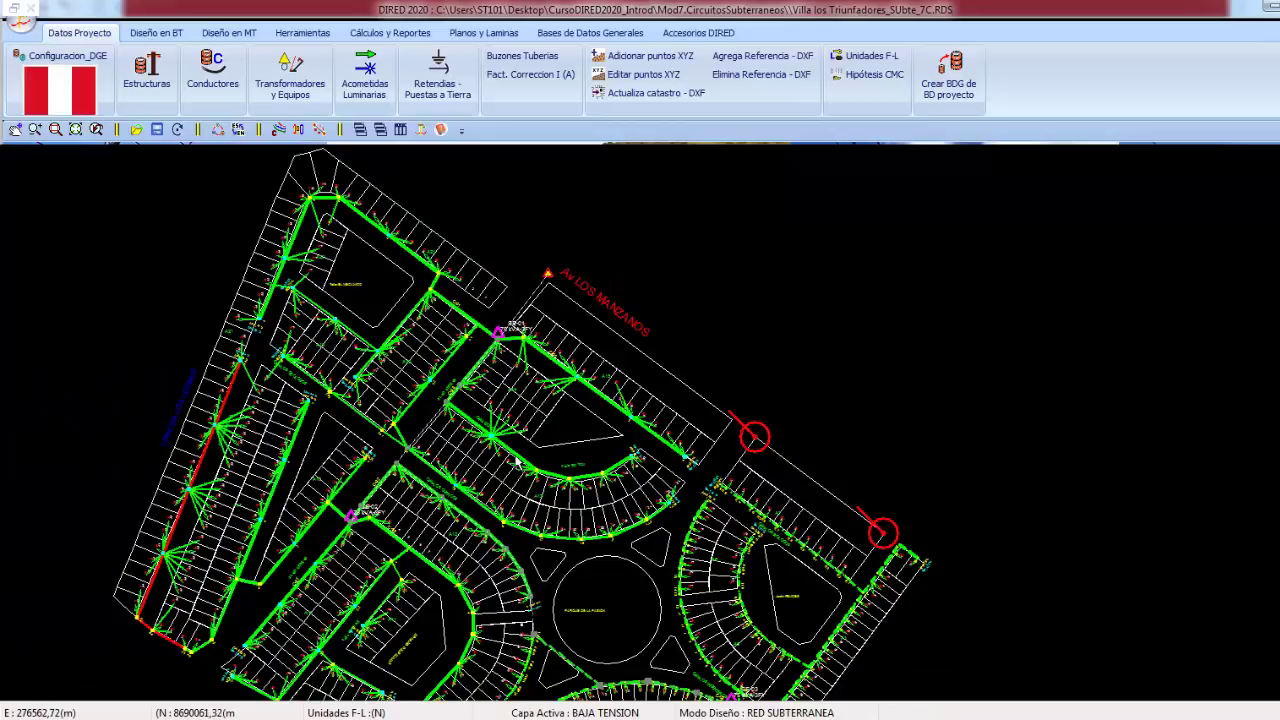
{"action": "scroll", "coordinate": [517, 459], "scroll_direction": "up", "scroll_amount": 2}
{"action": "left_click", "coordinate": [484, 32]}
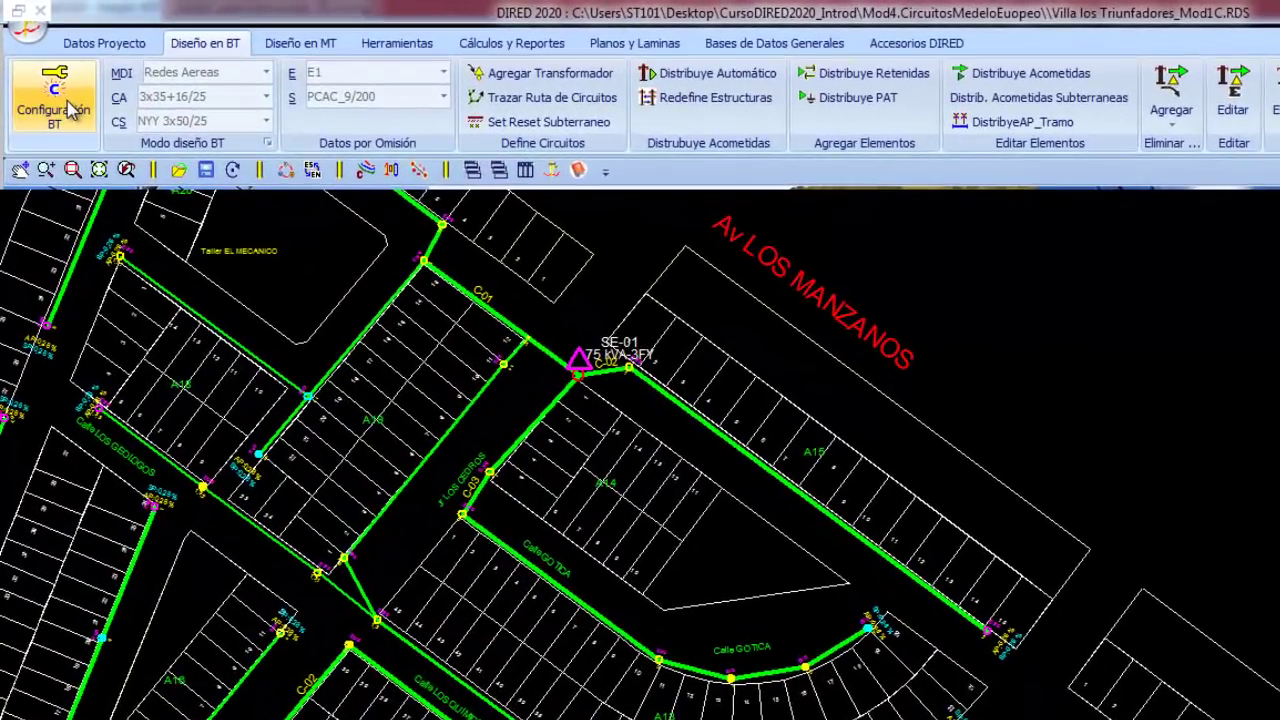
Step: In Configuración BT, open the Calificaciones Eléctricas demand table and its row options
{"action": "left_click", "coordinate": [68, 105]}
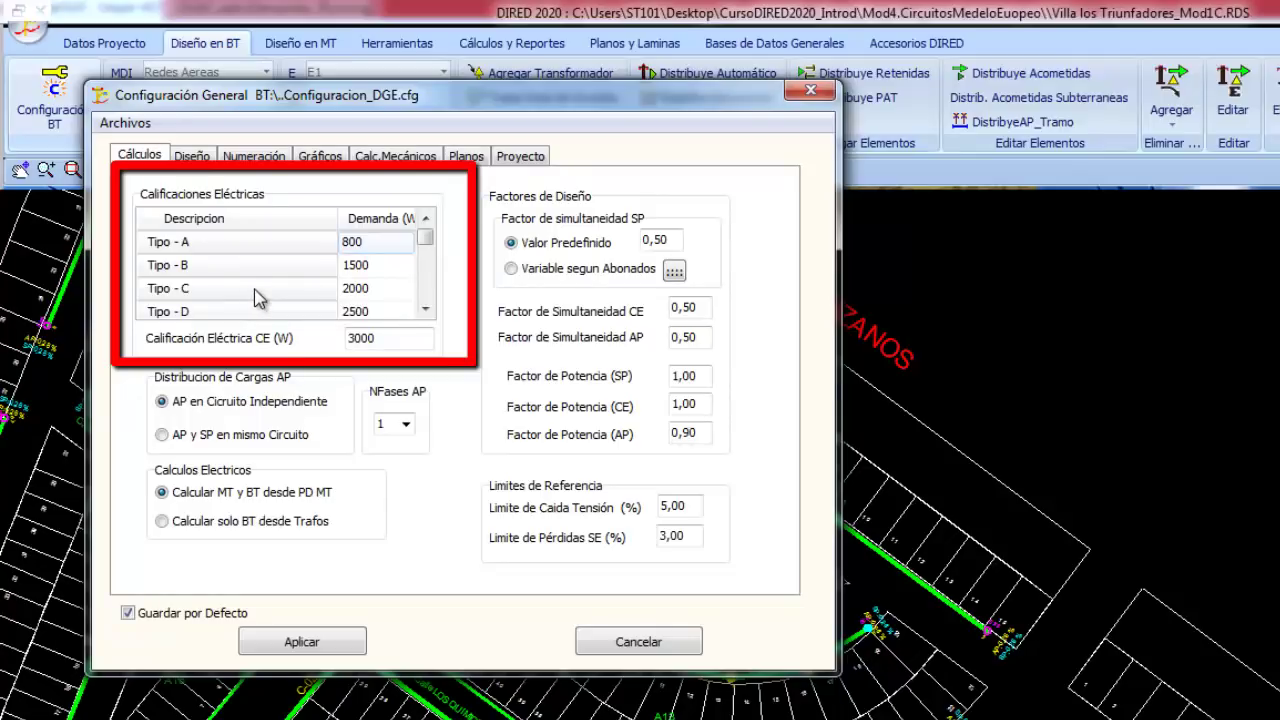
{"action": "double_click", "coordinate": [255, 297]}
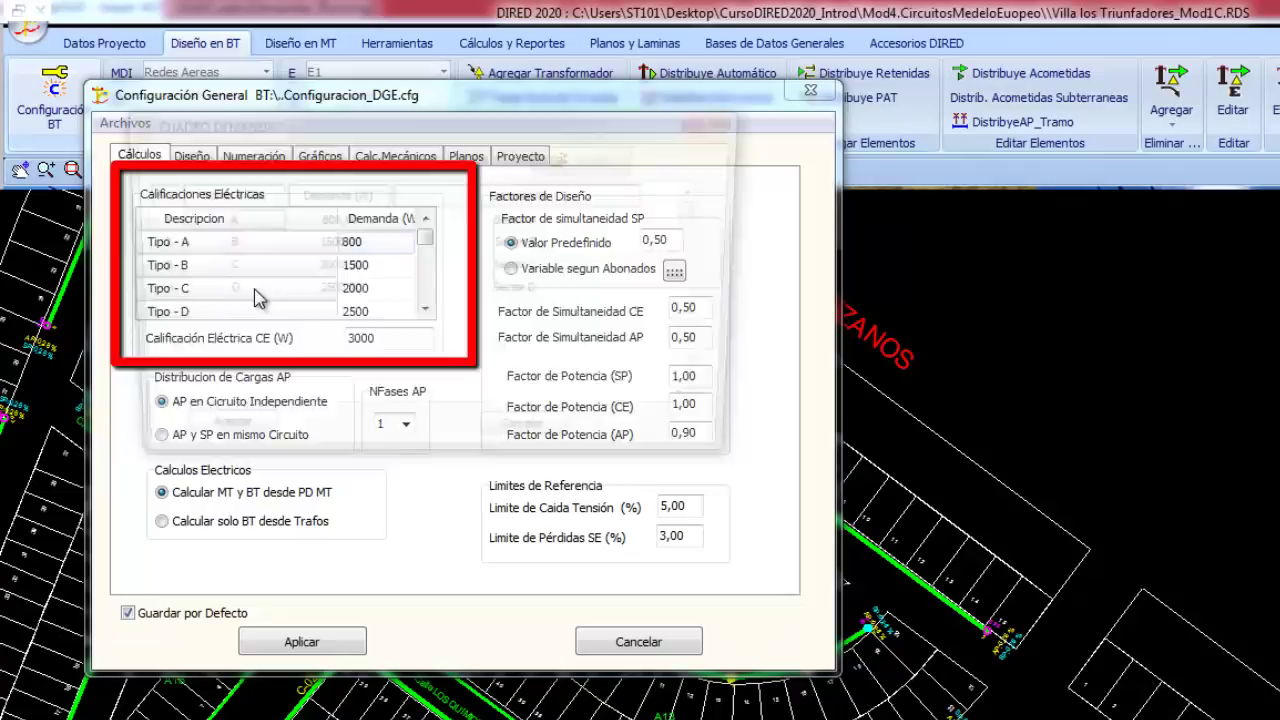
{"action": "right_click", "coordinate": [228, 315]}
Step: Add two undefined demand rows to the CUADRO DEMANDAS table
{"action": "left_click", "coordinate": [289, 328]}
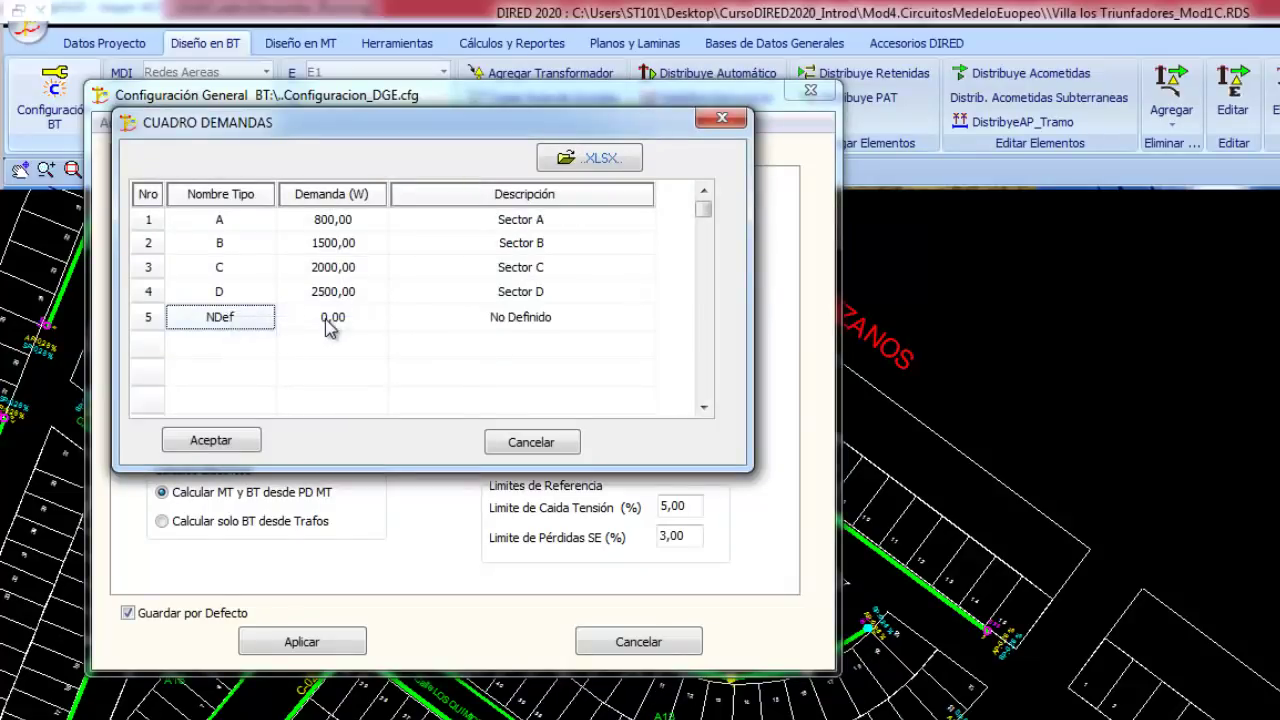
{"action": "left_click", "coordinate": [221, 354]}
{"action": "right_click", "coordinate": [218, 344]}
{"action": "left_click", "coordinate": [255, 357]}
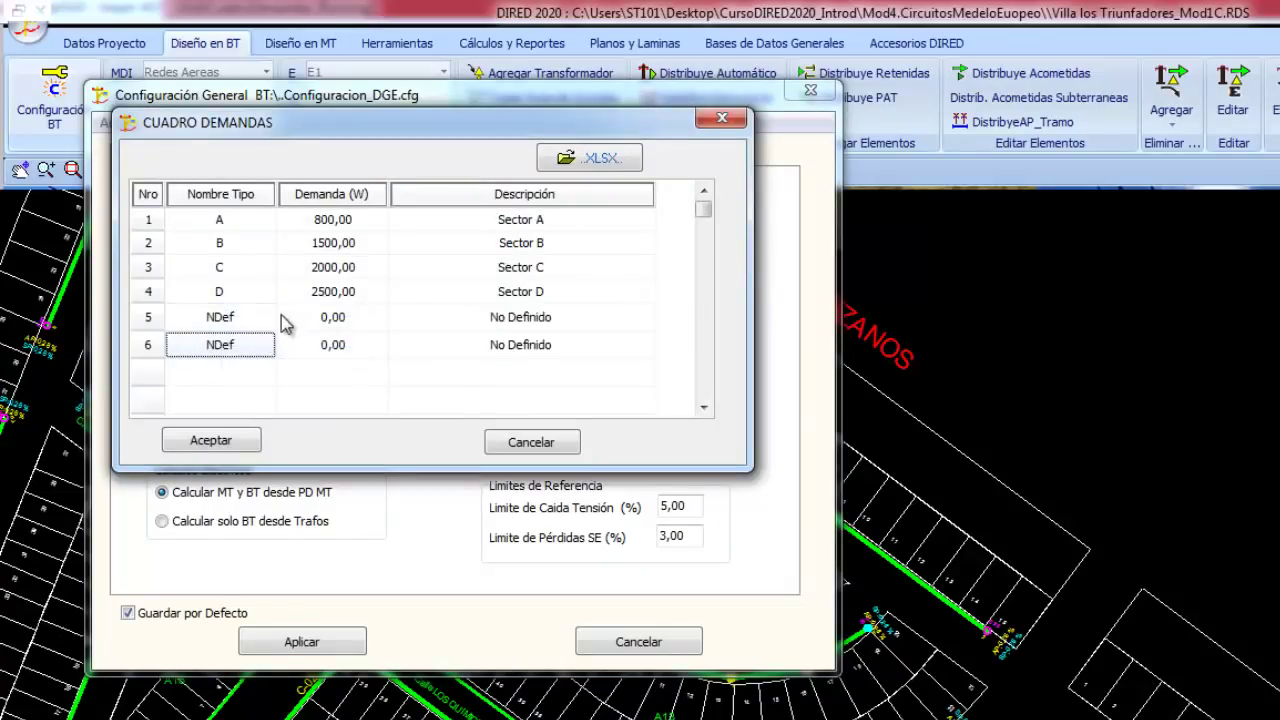
Step: Delete undefined rows 6 and 5 so only types A–D remain, and accept the table
{"action": "left_click", "coordinate": [221, 318]}
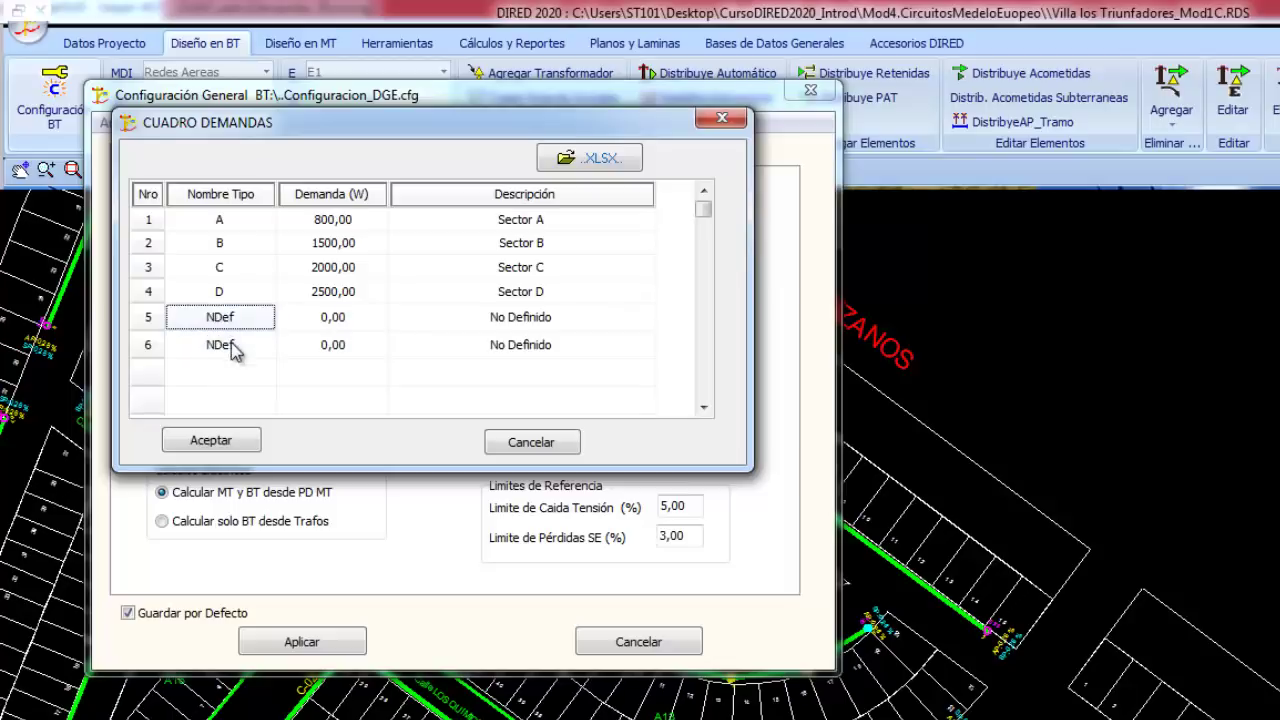
{"action": "left_click", "coordinate": [224, 350]}
{"action": "right_click", "coordinate": [224, 348]}
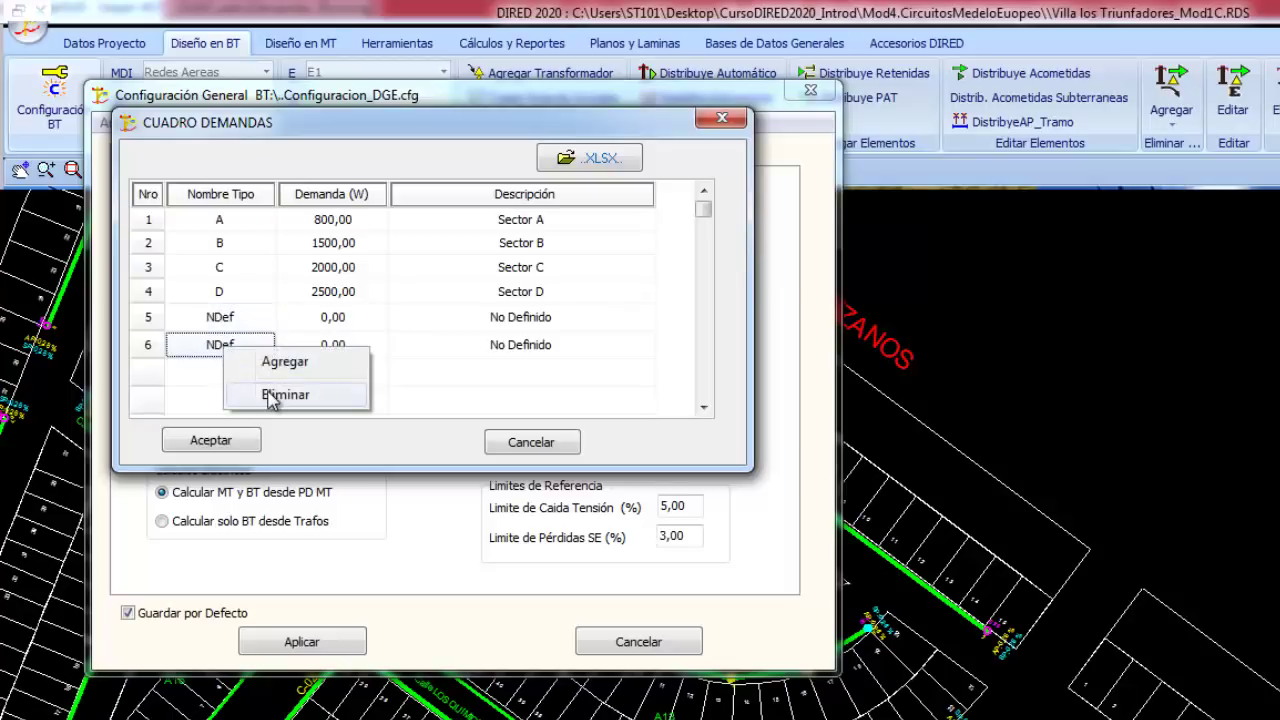
{"action": "left_click", "coordinate": [272, 396]}
{"action": "left_click", "coordinate": [230, 318]}
{"action": "right_click", "coordinate": [226, 322]}
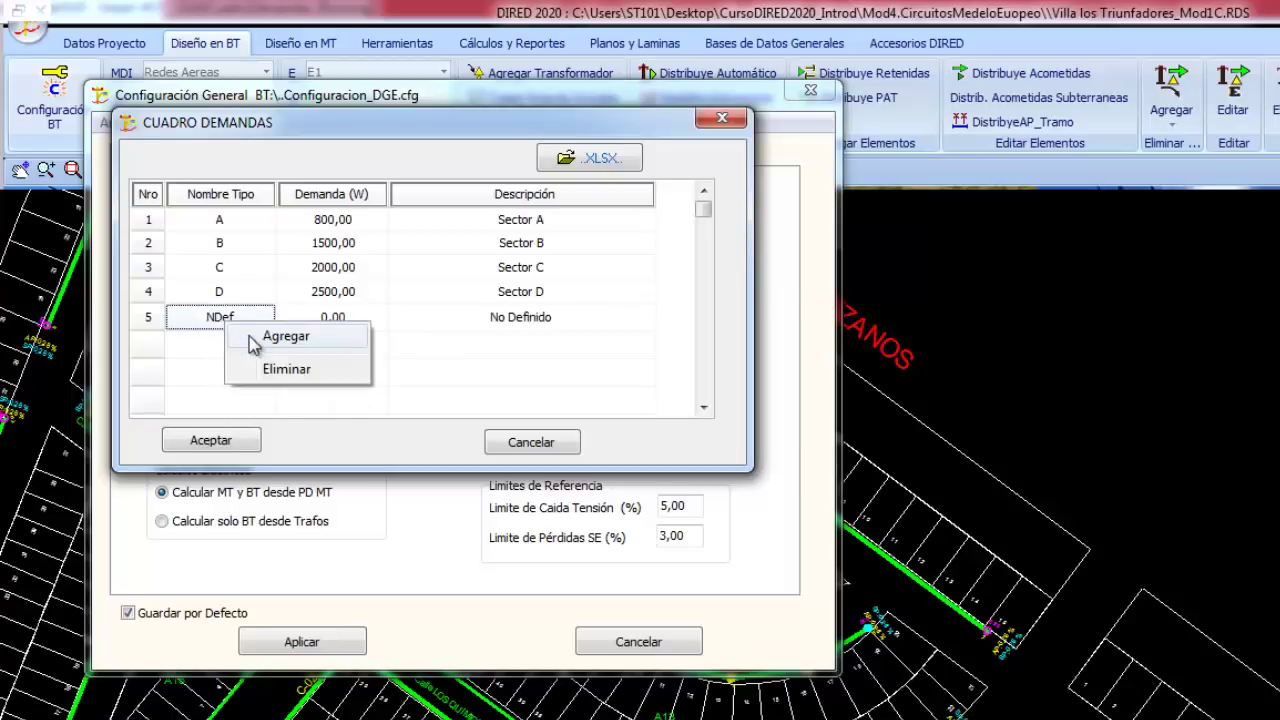
{"action": "left_click", "coordinate": [262, 370]}
{"action": "left_click", "coordinate": [212, 438]}
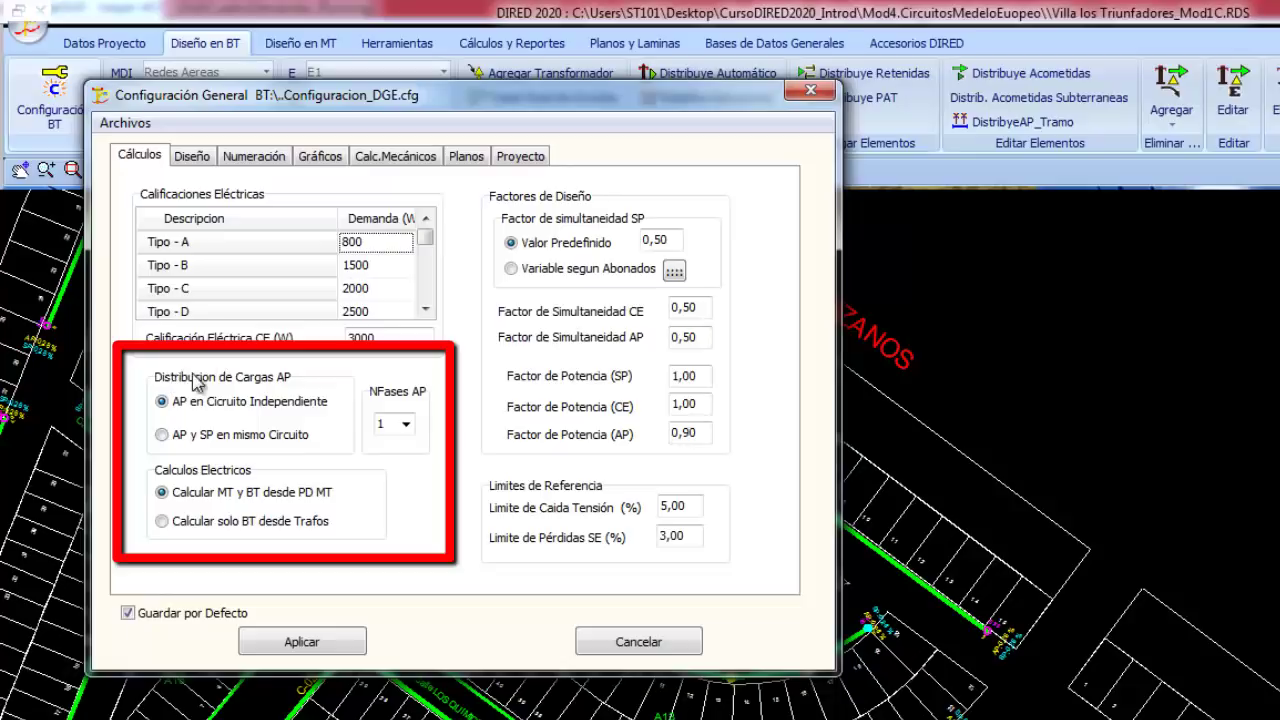
Step: Keep NFases AP at 1 phase and set calculations to only BT from transformers
{"action": "left_click", "coordinate": [406, 424]}
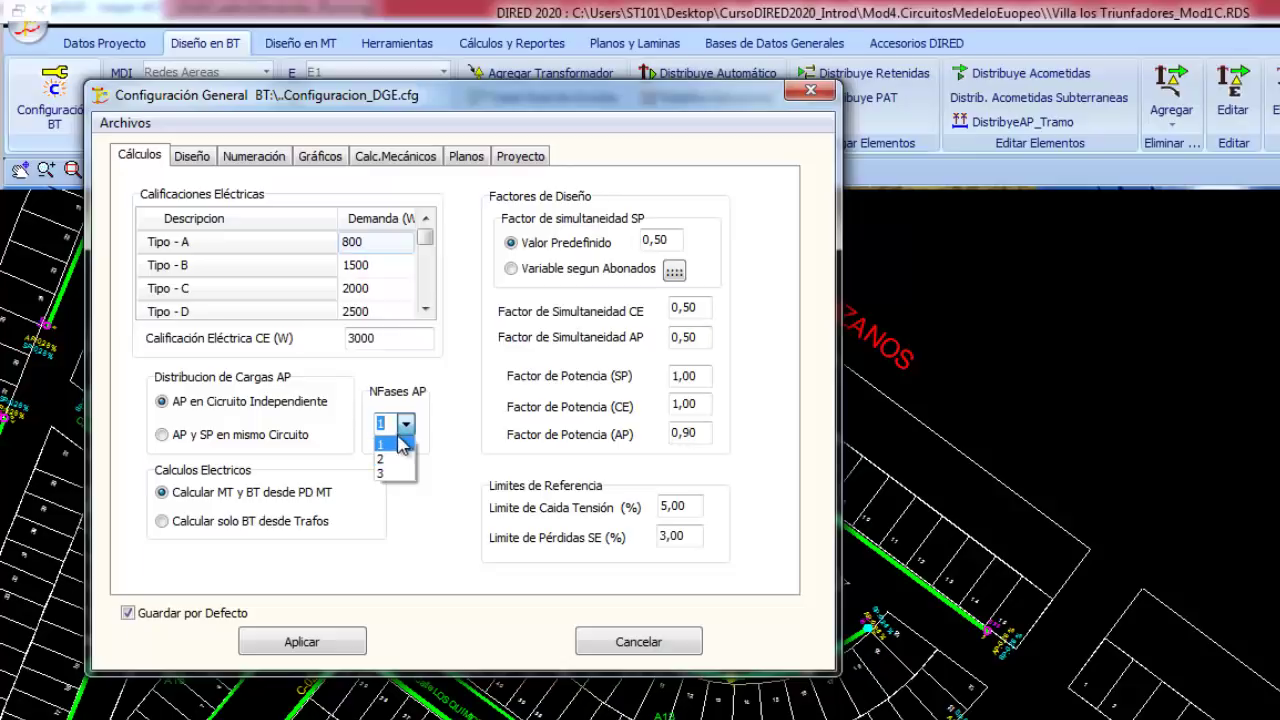
{"action": "left_click", "coordinate": [402, 424]}
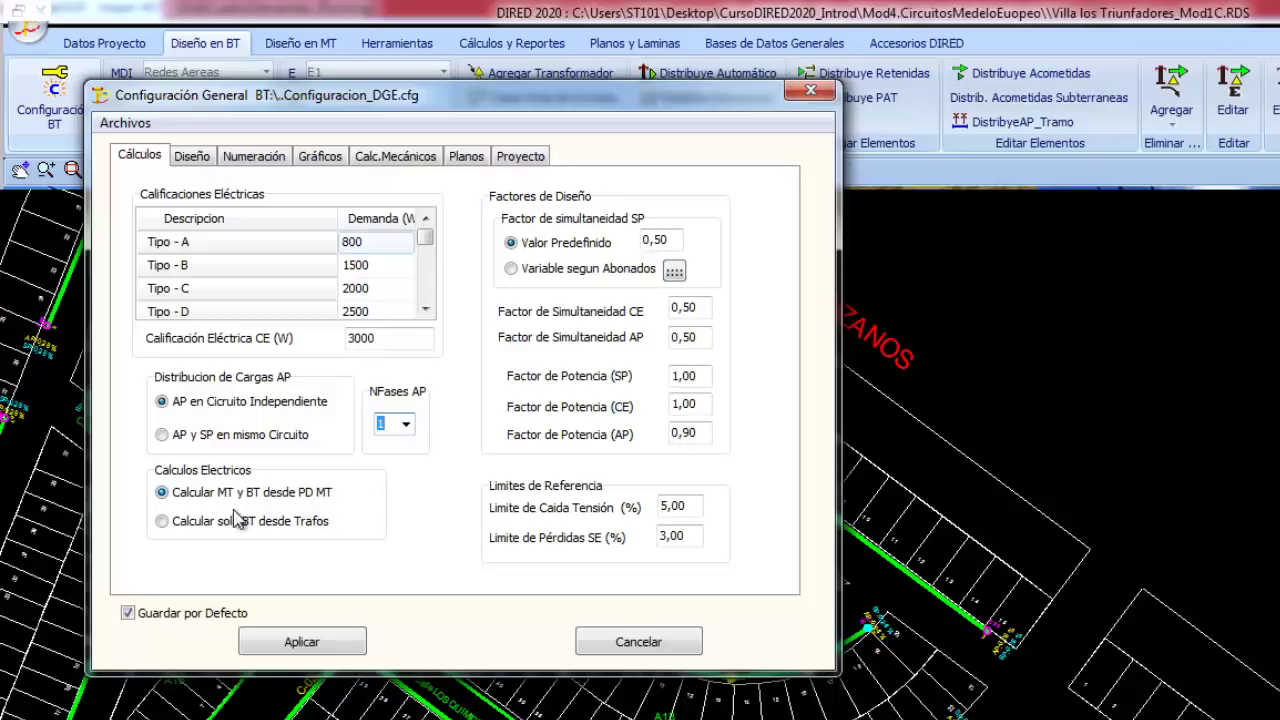
{"action": "left_click", "coordinate": [174, 521]}
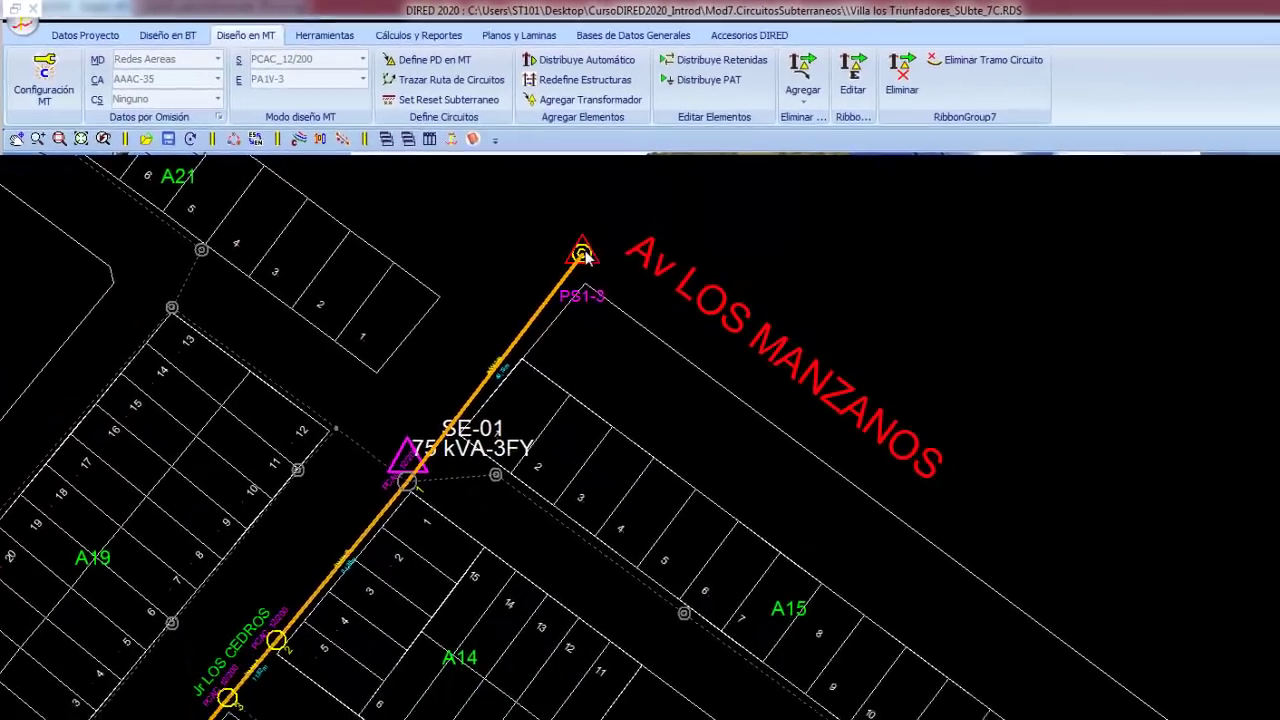
Step: Review the PD feed point's voltage values and accept its data
{"action": "double_click", "coordinate": [543, 238]}
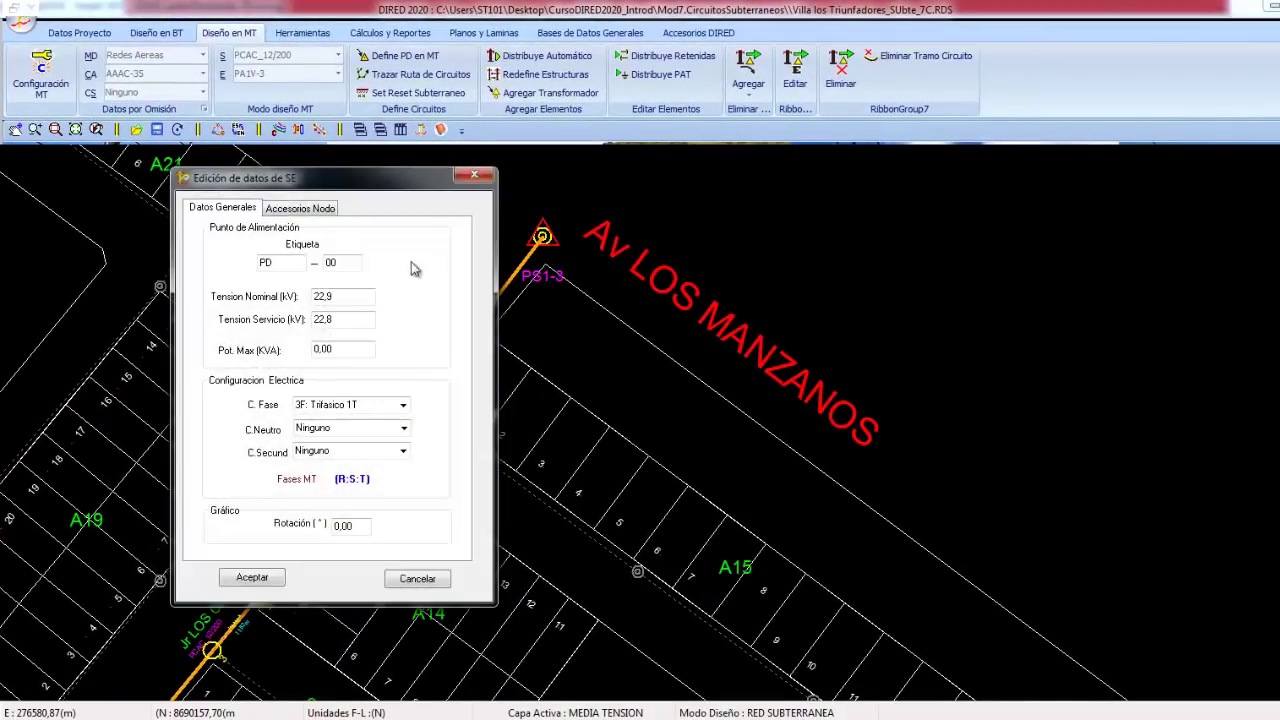
{"action": "mouse_move", "coordinate": [339, 296]}
{"action": "left_mouse_down"}
{"action": "mouse_move", "coordinate": [313, 296]}
{"action": "mouse_move", "coordinate": [283, 330]}
{"action": "left_mouse_up"}
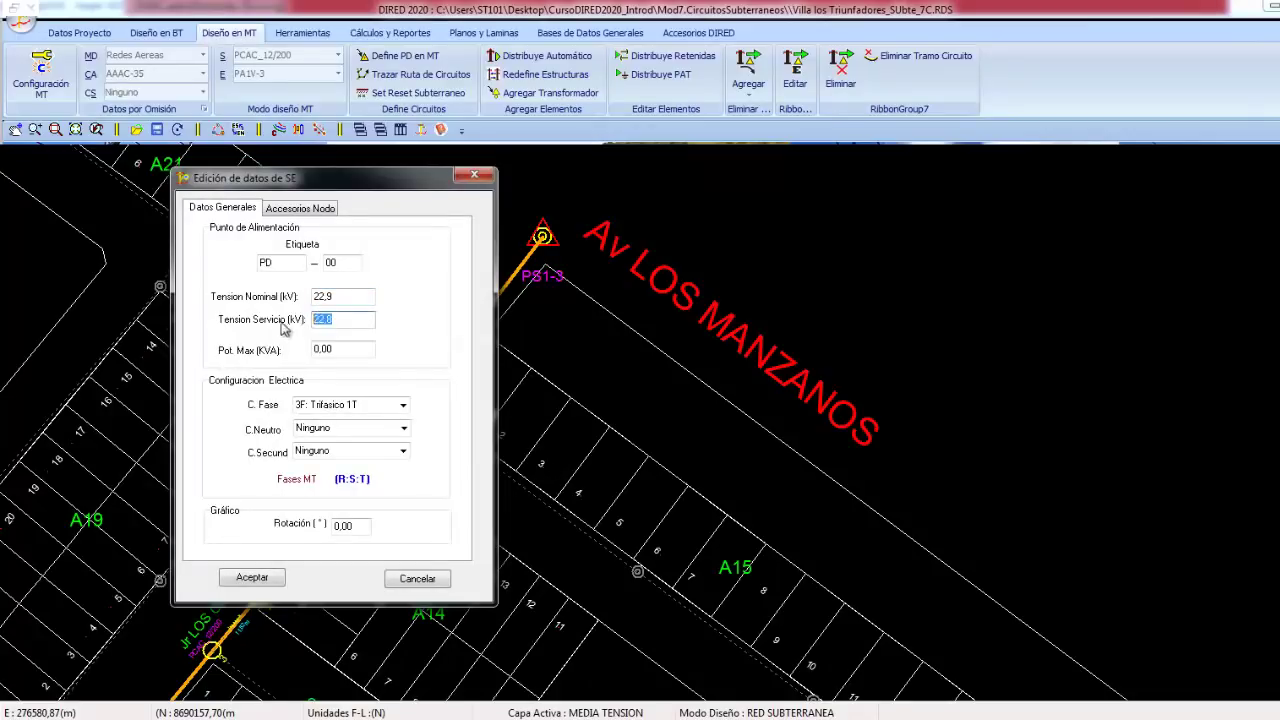
{"action": "left_click", "coordinate": [252, 580]}
Step: Review substation SE-01's data, then return to the BT general configuration
{"action": "double_click", "coordinate": [383, 456]}
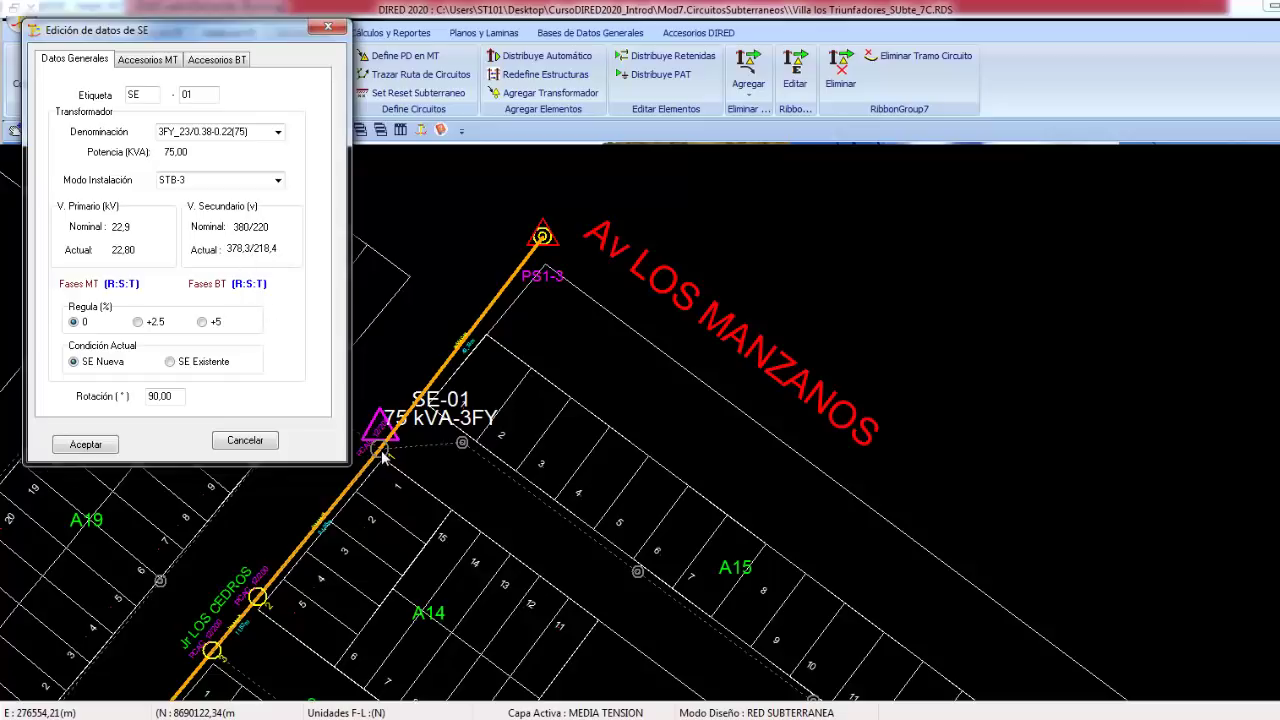
{"action": "left_click", "coordinate": [86, 447]}
{"action": "left_click", "coordinate": [40, 70]}
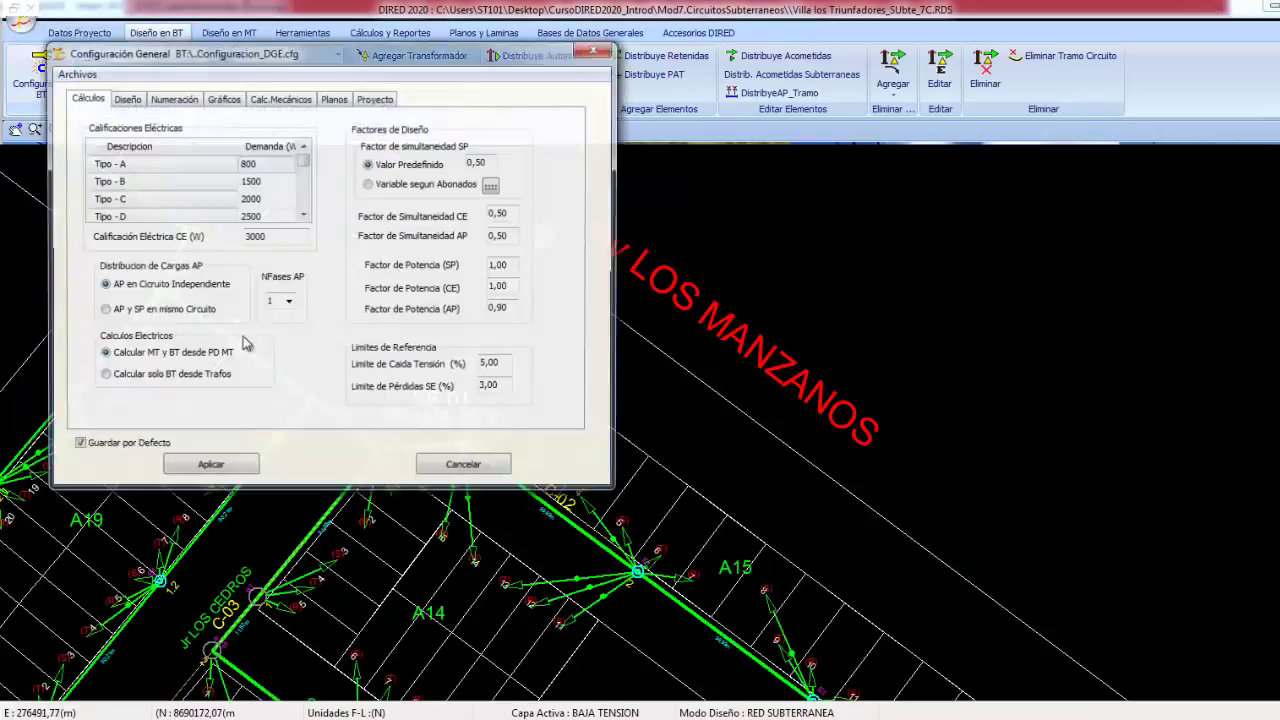
Step: Apply Calcular solo BT desde Trafos, then inspect SE-01's actual voltages in an enlarged dialog
{"action": "left_click", "coordinate": [131, 384]}
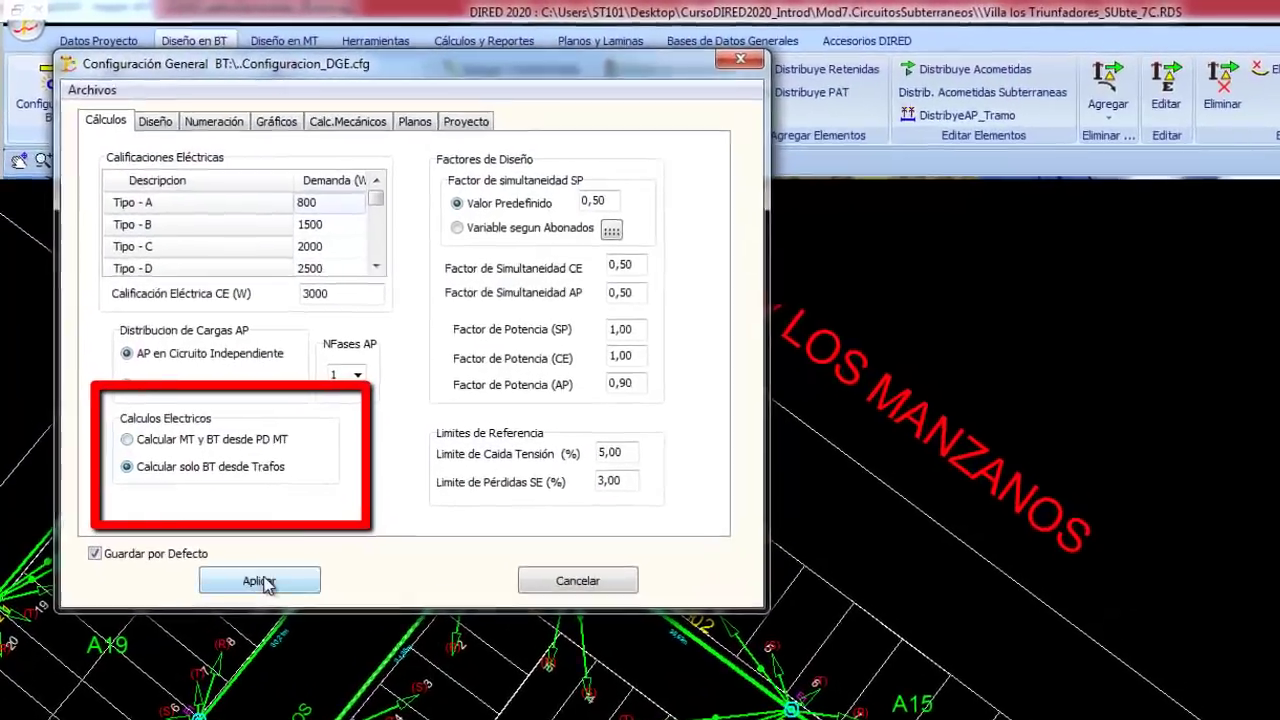
{"action": "left_click", "coordinate": [264, 584]}
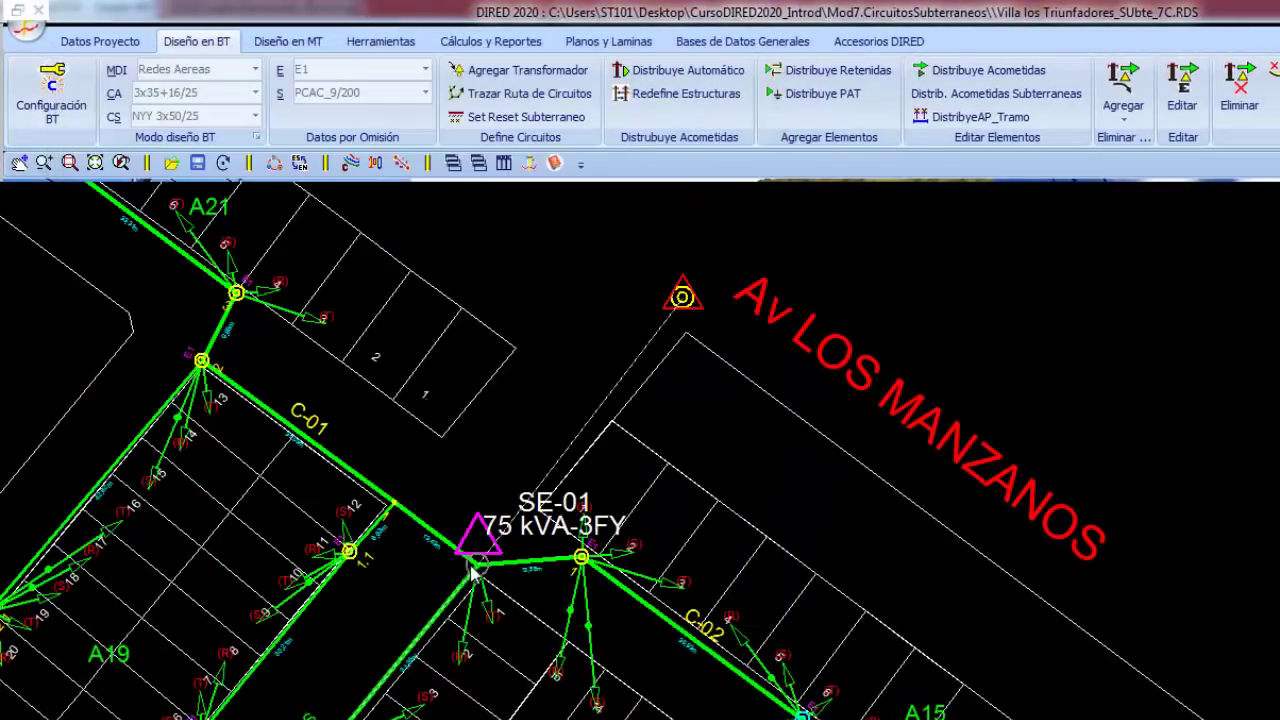
{"action": "double_click", "coordinate": [474, 570]}
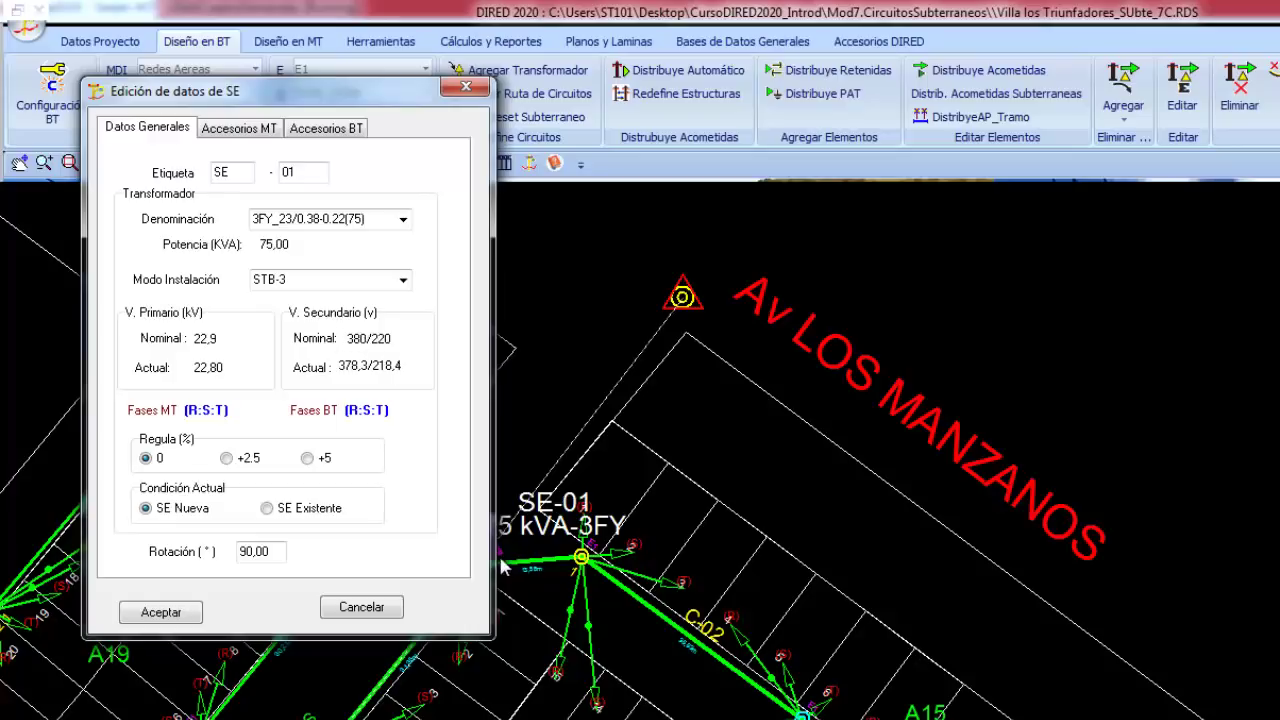
{"action": "left_click_drag", "start_coordinate": [297, 90], "coordinate": [214, 102]}
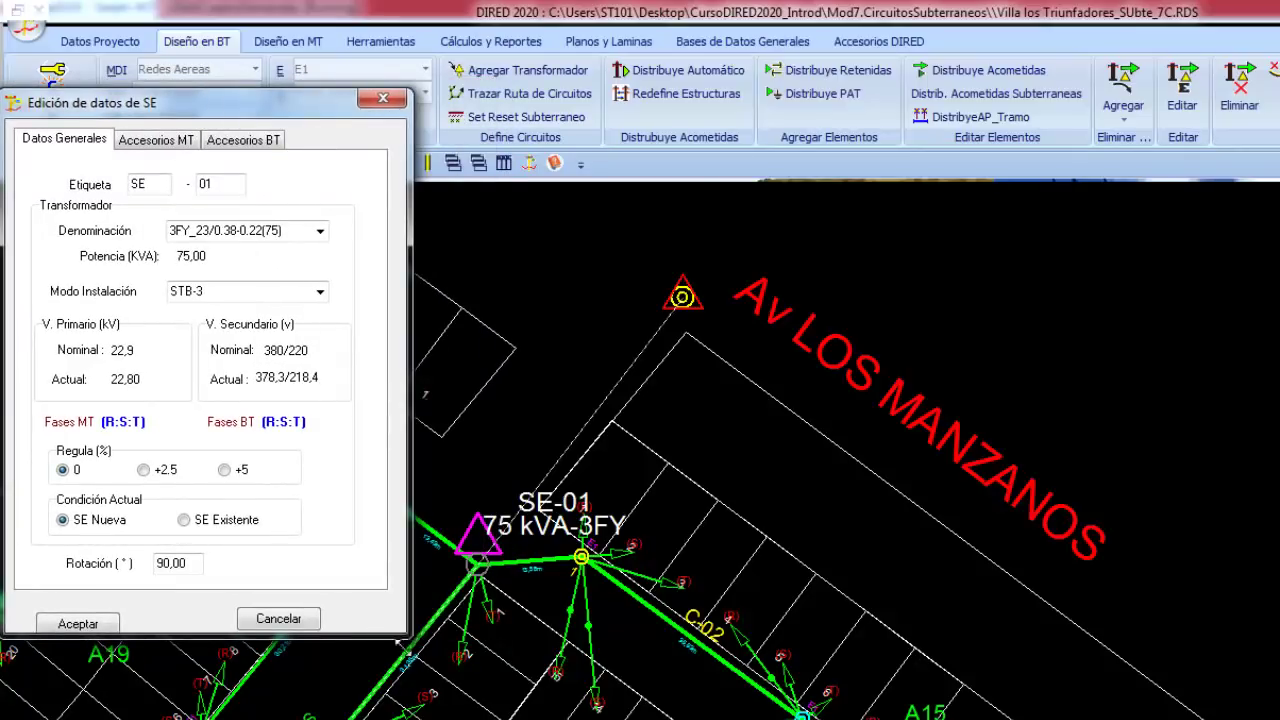
{"action": "left_click_drag", "start_coordinate": [406, 634], "coordinate": [405, 649]}
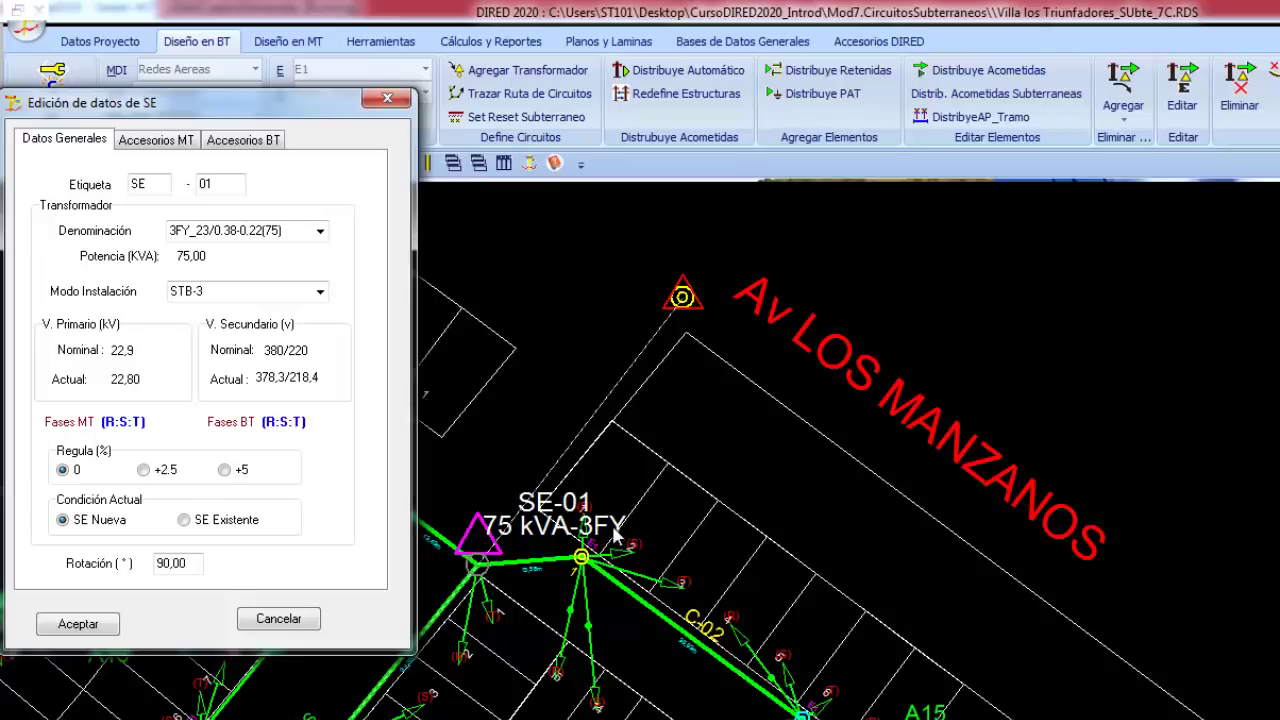
{"action": "left_click", "coordinate": [105, 625]}
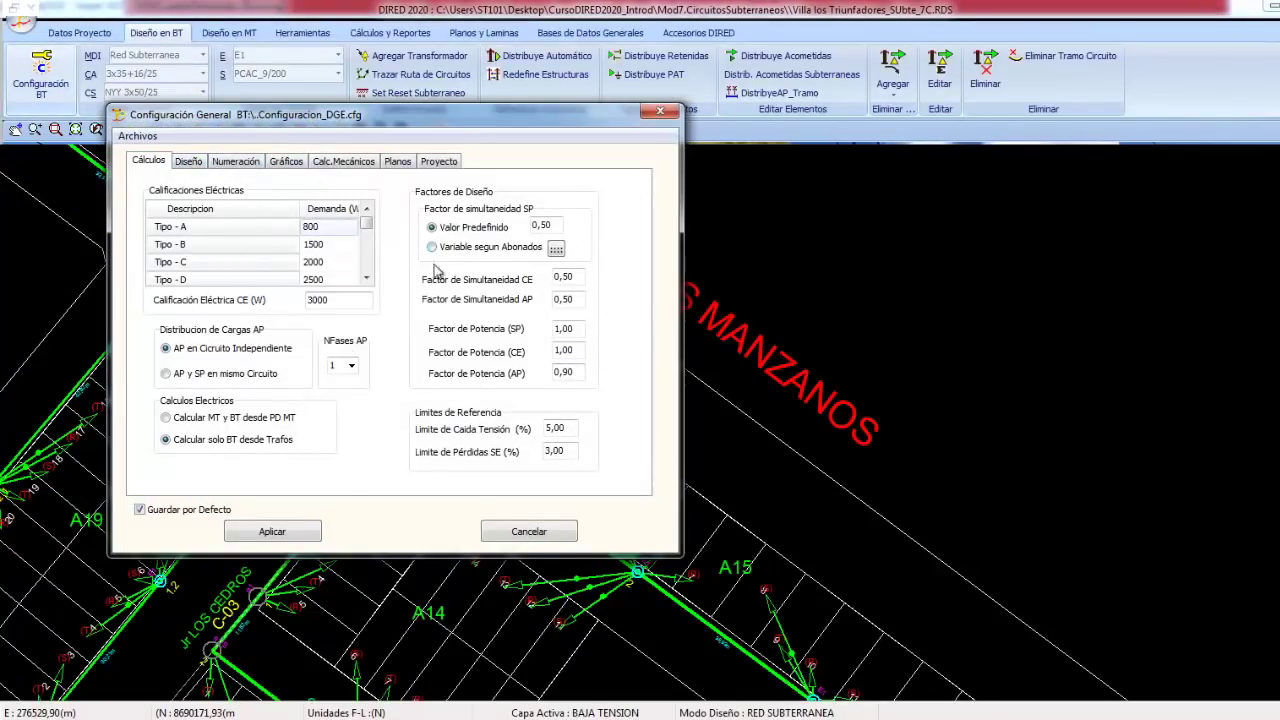
Step: Under Diseño > Numeración choose Continua por Gerarquia and Numerado por Estructuras, then apply
{"action": "left_click", "coordinate": [190, 161]}
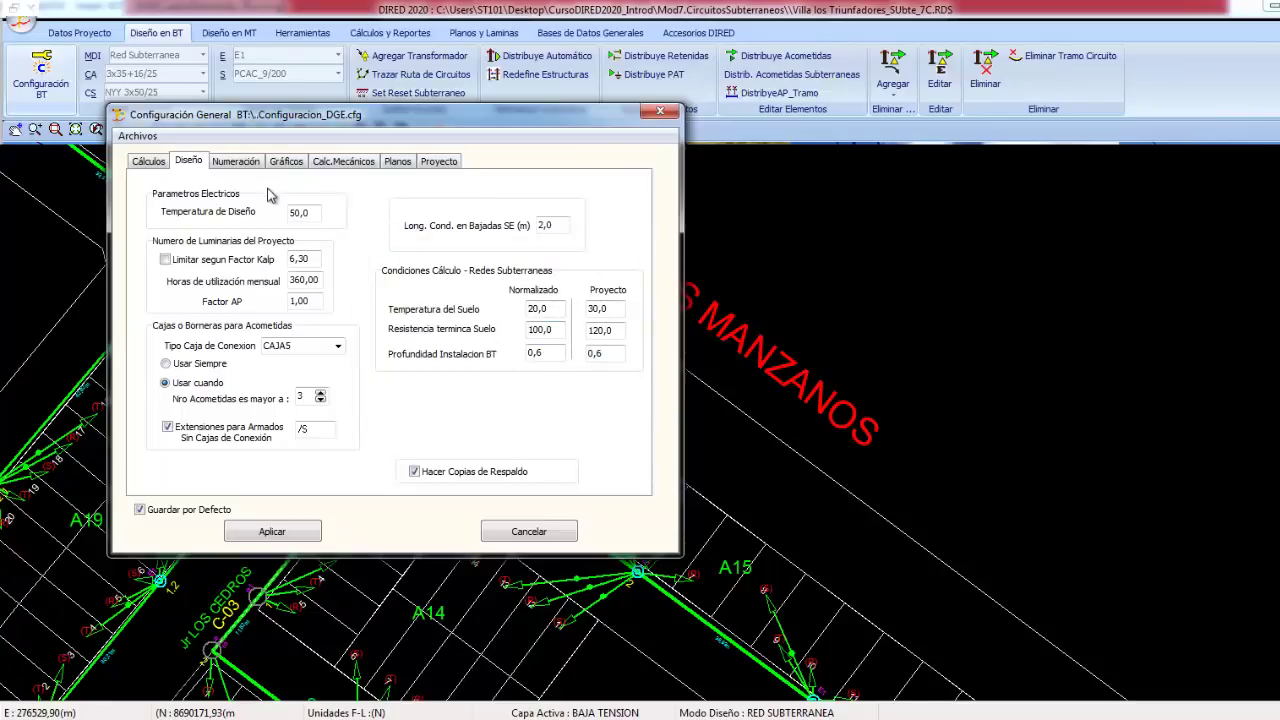
{"action": "left_click", "coordinate": [243, 163]}
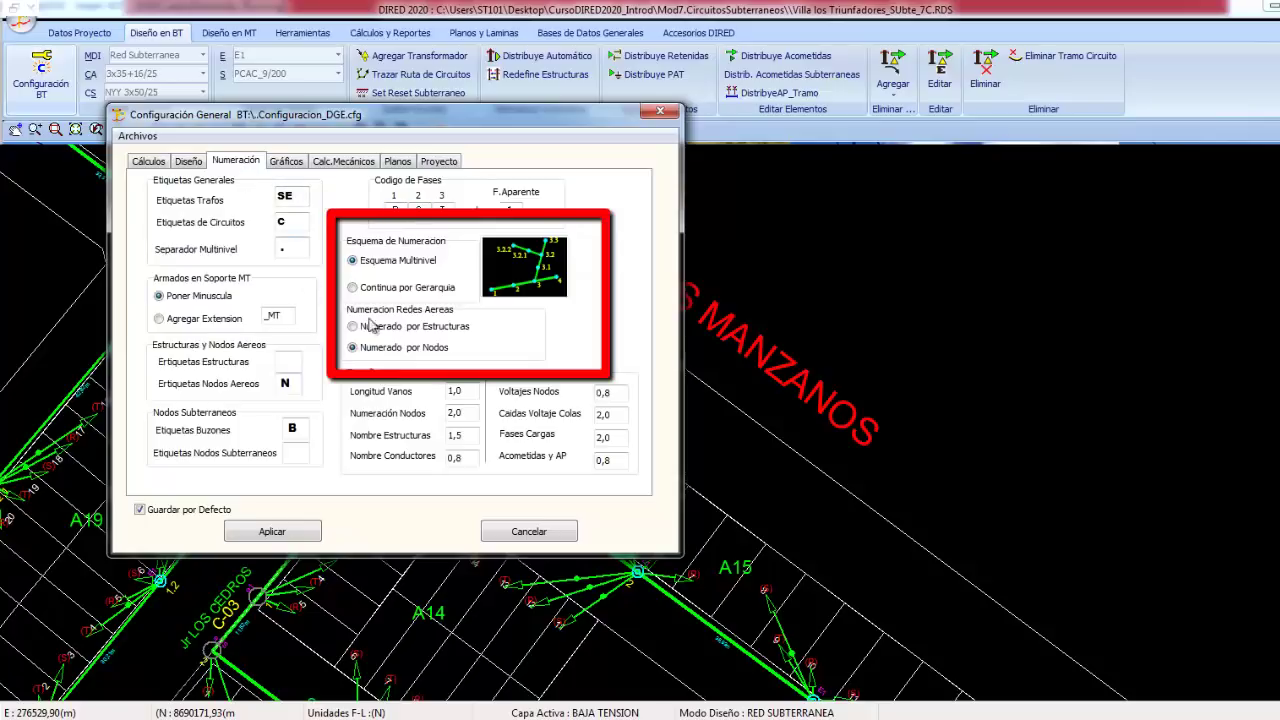
{"action": "left_click", "coordinate": [388, 286]}
{"action": "left_click", "coordinate": [386, 262]}
{"action": "left_click", "coordinate": [390, 290]}
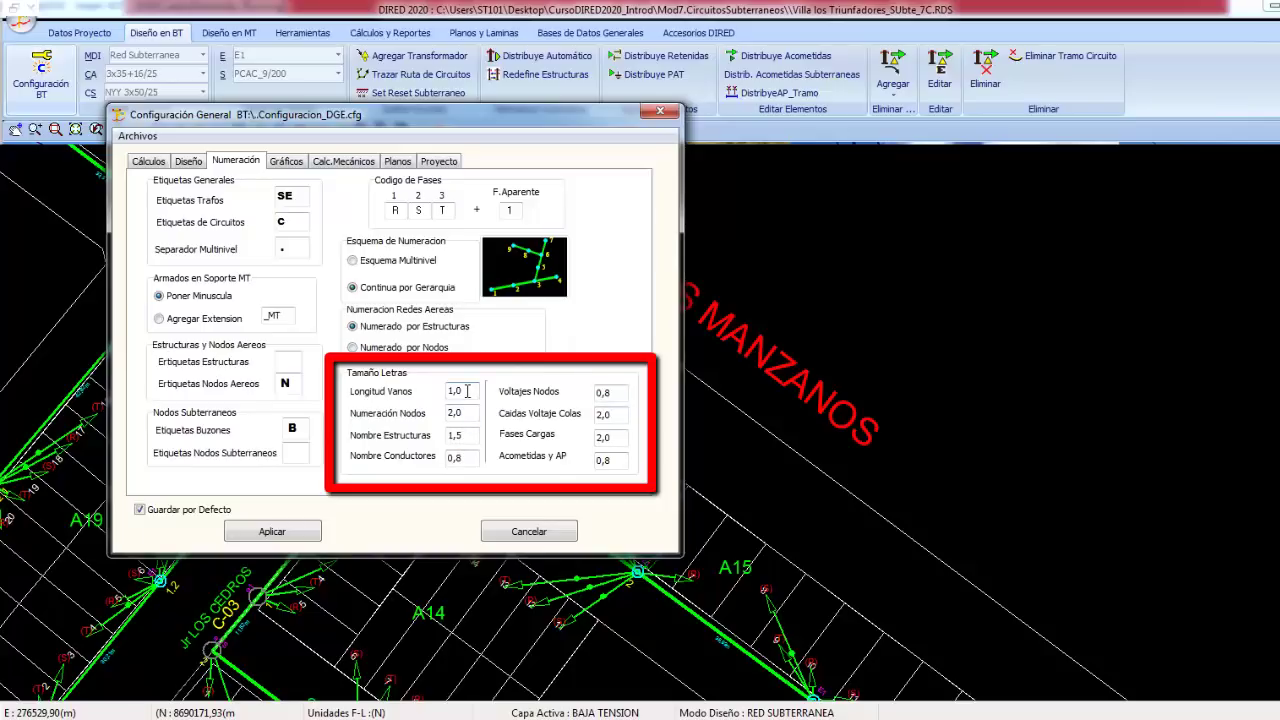
{"action": "mouse_move", "coordinate": [466, 391]}
{"action": "left_mouse_down"}
{"action": "mouse_move", "coordinate": [443, 388]}
{"action": "mouse_move", "coordinate": [446, 413]}
{"action": "left_mouse_up"}
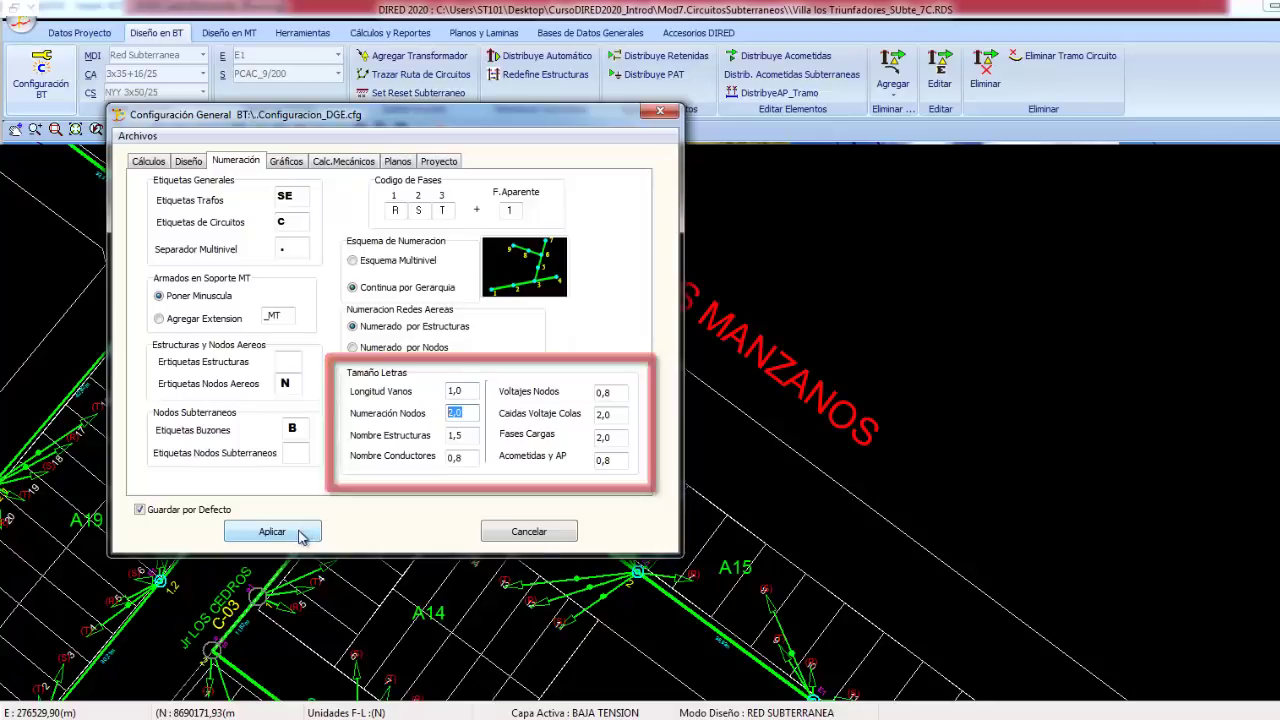
{"action": "left_click", "coordinate": [300, 533]}
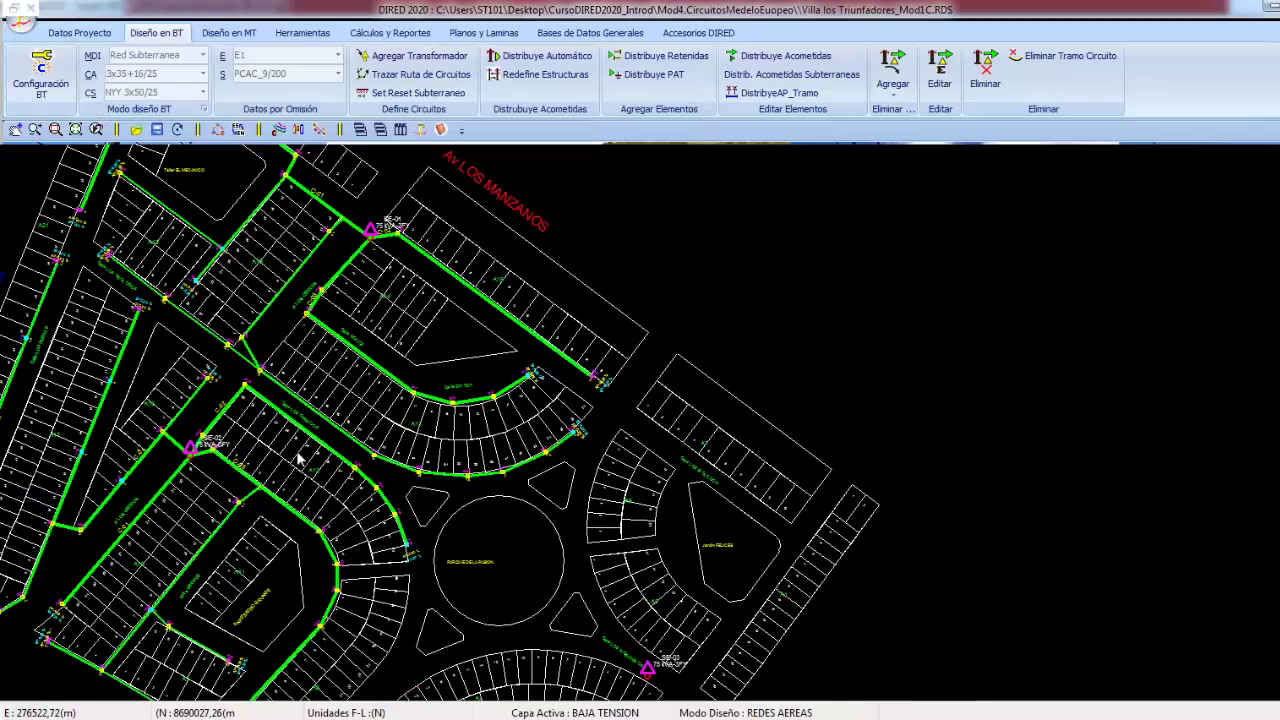
Step: Pan toward the central park and set the BT design mode to Red Subterranea
{"action": "scroll", "coordinate": [298, 458], "scroll_direction": "up", "scroll_amount": 1}
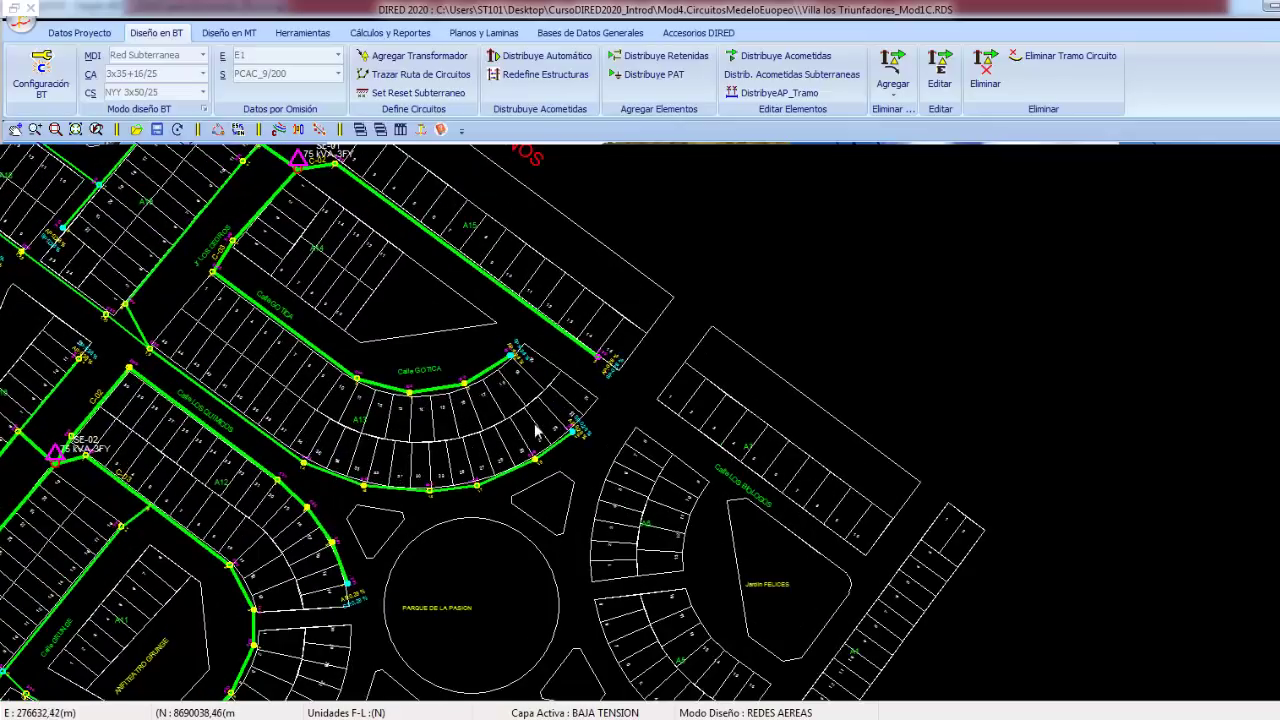
{"action": "middle_click_drag", "start_coordinate": [538, 432], "coordinate": [450, 458]}
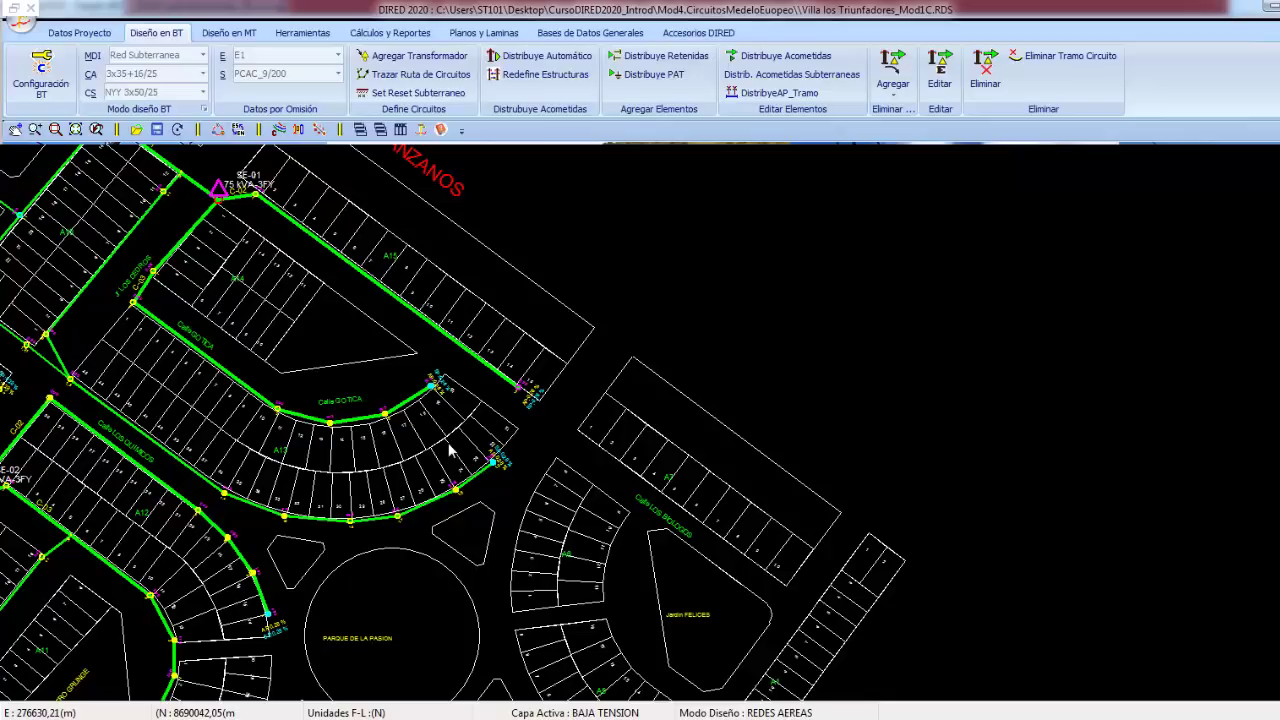
{"action": "left_click", "coordinate": [202, 56]}
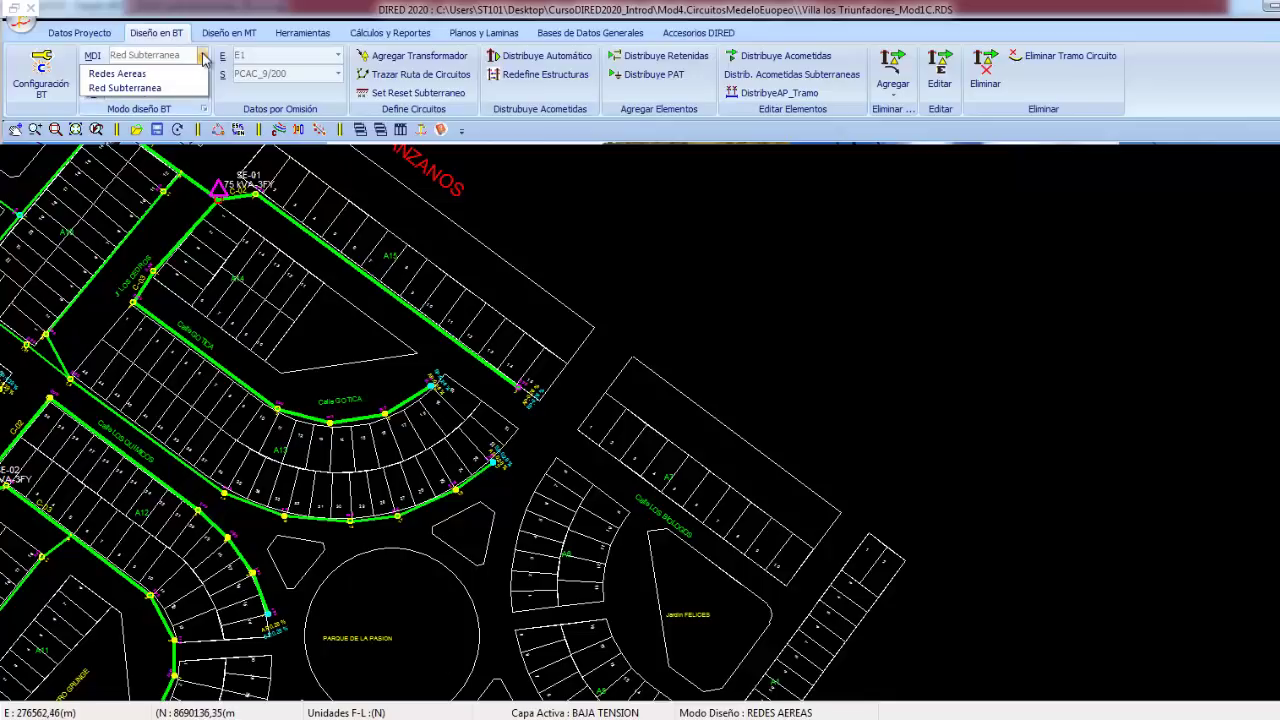
{"action": "left_click", "coordinate": [158, 74]}
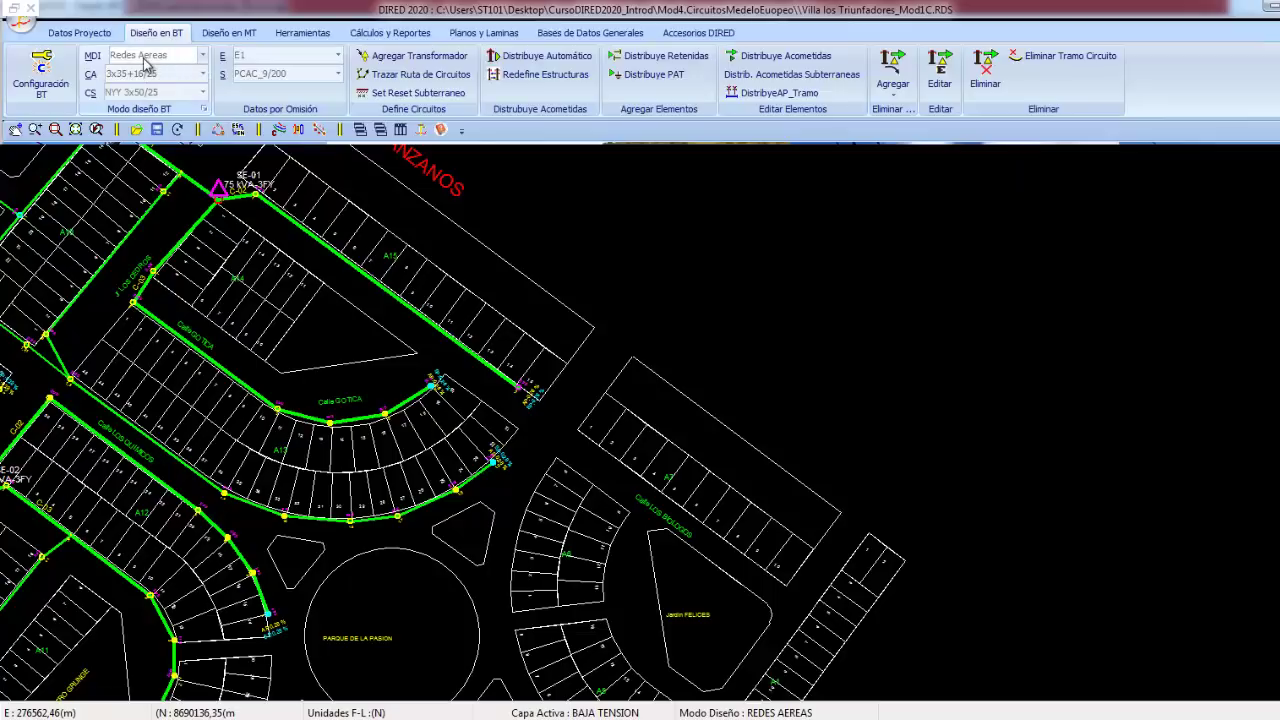
{"action": "left_click", "coordinate": [202, 56]}
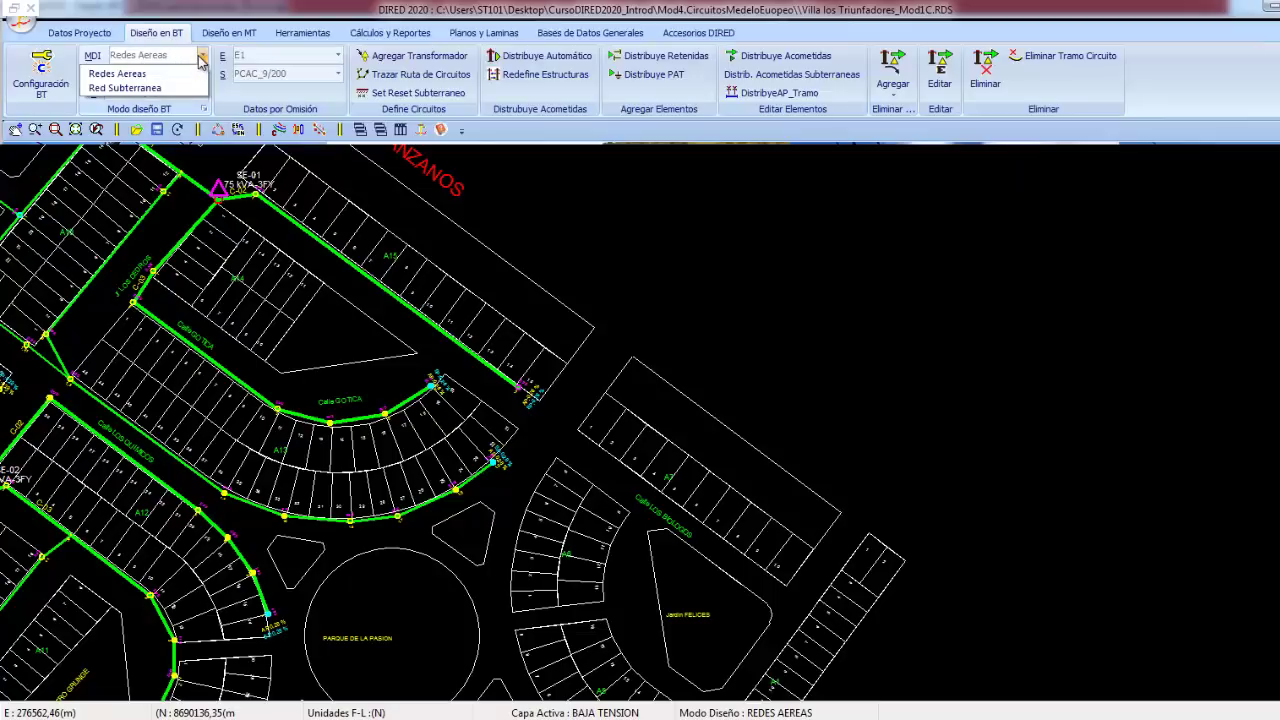
{"action": "left_click", "coordinate": [153, 87]}
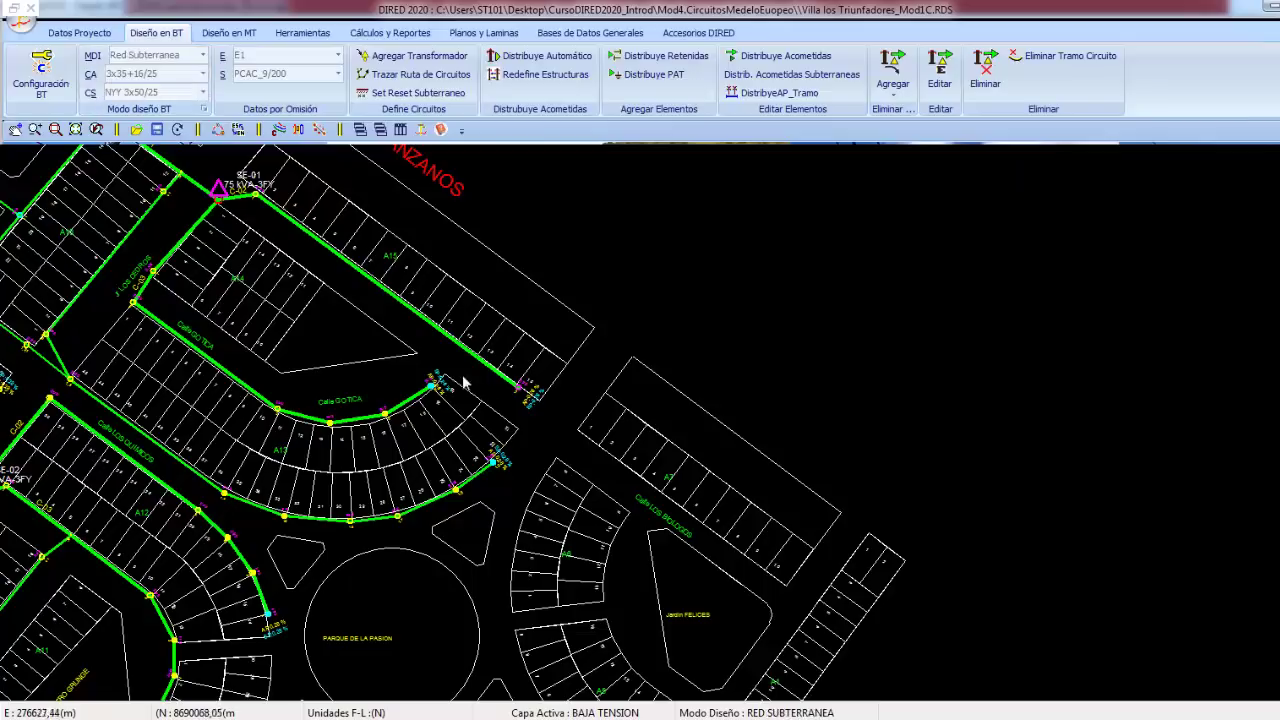
Step: Zoom in toward block A7 and start Trazar Ruta de Circuitos
{"action": "scroll", "coordinate": [500, 386], "scroll_direction": "up", "scroll_amount": 2}
{"action": "scroll", "coordinate": [471, 366], "scroll_direction": "up", "scroll_amount": 1}
{"action": "scroll", "coordinate": [471, 366], "scroll_direction": "up", "scroll_amount": 1}
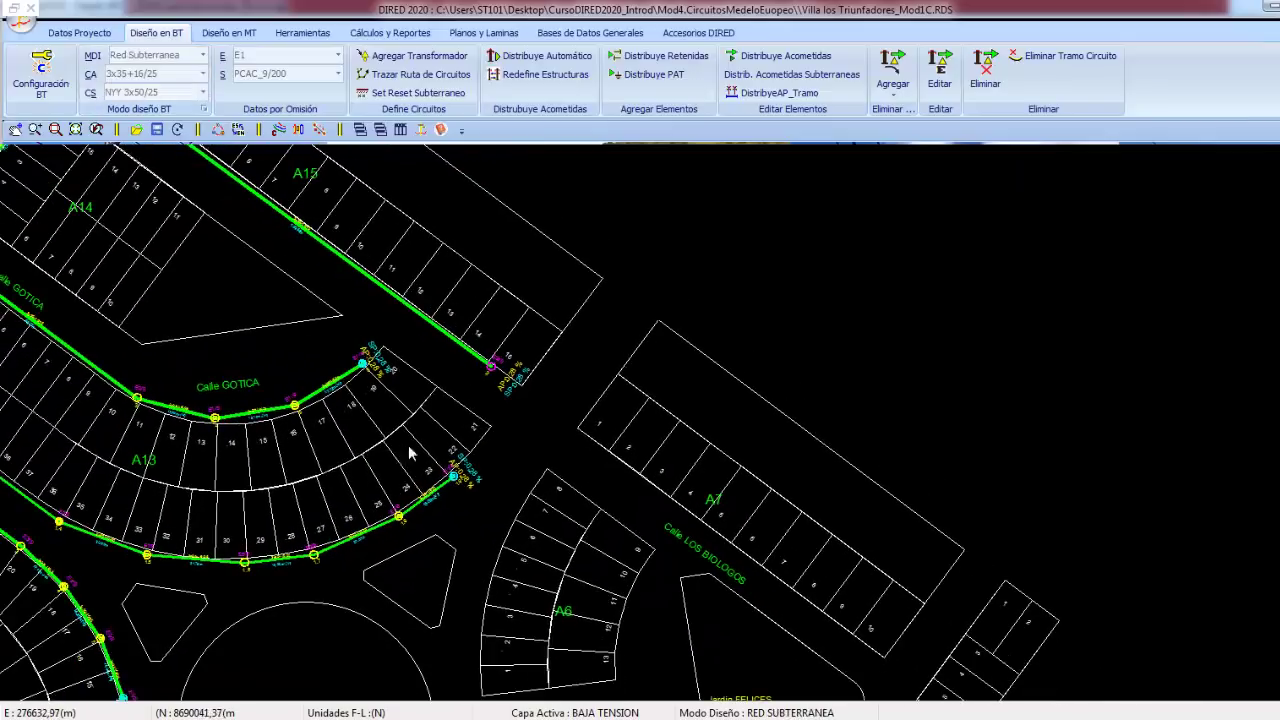
{"action": "scroll", "coordinate": [408, 453], "scroll_direction": "down", "scroll_amount": 1}
{"action": "scroll", "coordinate": [462, 386], "scroll_direction": "up", "scroll_amount": 1}
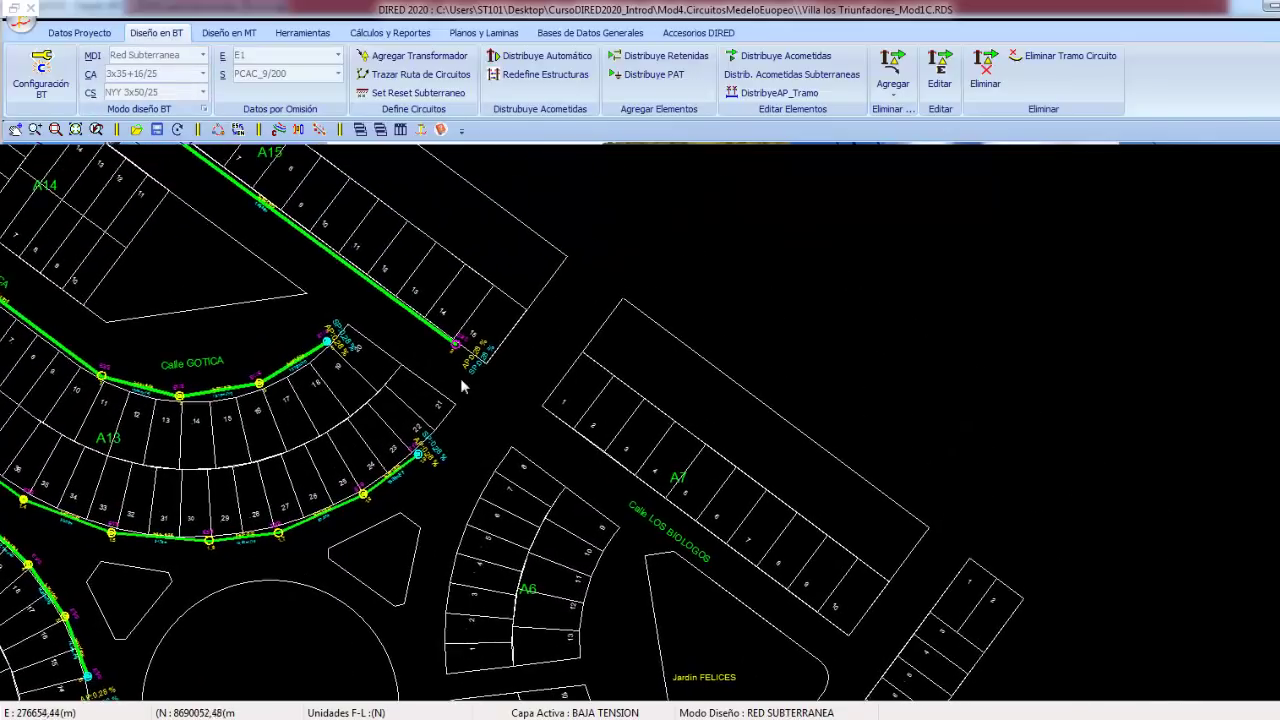
{"action": "scroll", "coordinate": [460, 386], "scroll_direction": "up", "scroll_amount": 1}
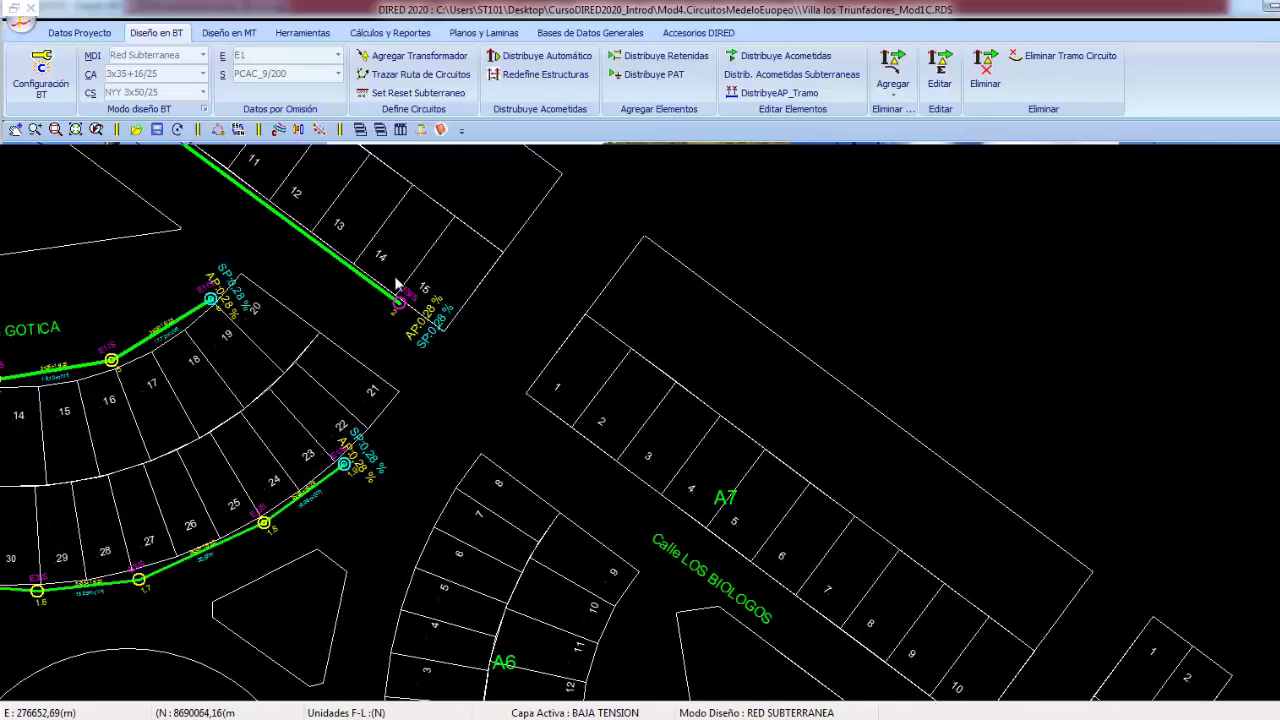
{"action": "left_click", "coordinate": [420, 74]}
Step: Place the route segment's end point and finish tracing the underground route
{"action": "scroll", "coordinate": [620, 450], "scroll_direction": "down", "scroll_amount": 2}
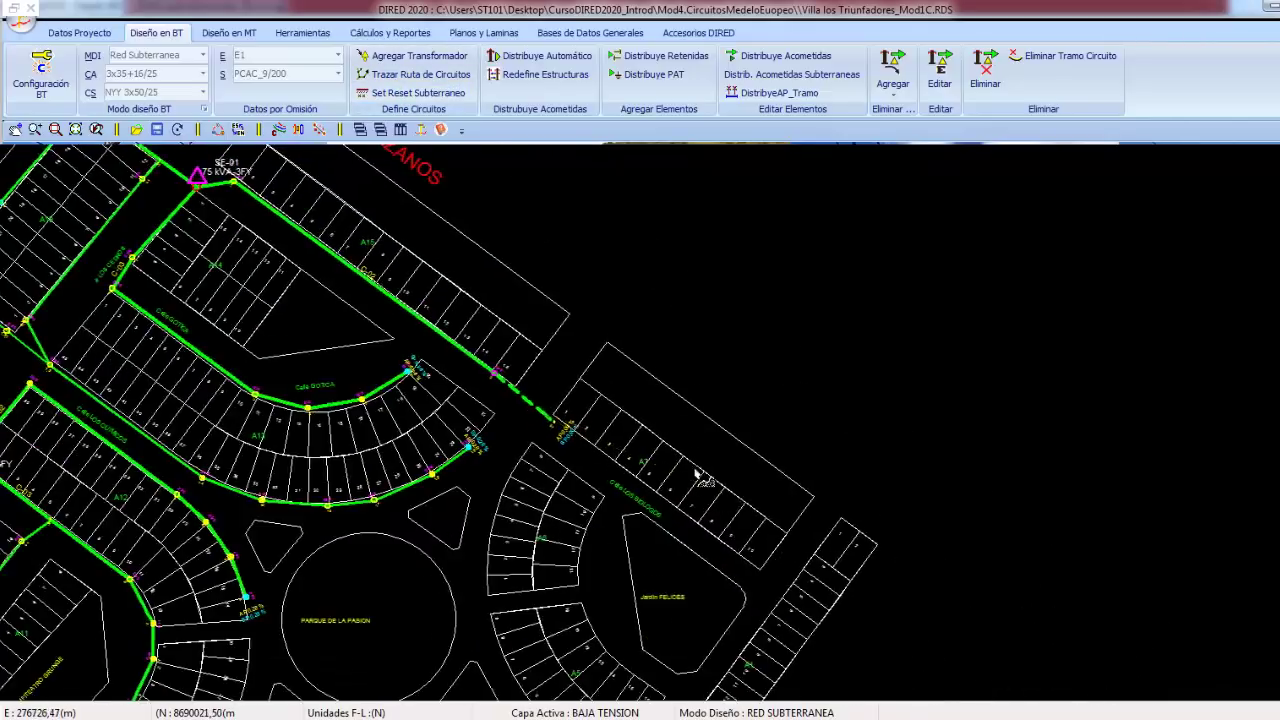
{"action": "scroll", "coordinate": [700, 480], "scroll_direction": "down", "scroll_amount": 1}
{"action": "left_click", "coordinate": [437, 577]}
{"action": "right_click", "coordinate": [586, 536]}
Step: Distribute service connections (Distribuye Acometidas) along the Calle LOS BIOLOGOS circuit near Jardin FELICES
{"action": "scroll", "coordinate": [433, 497], "scroll_direction": "up", "scroll_amount": 1}
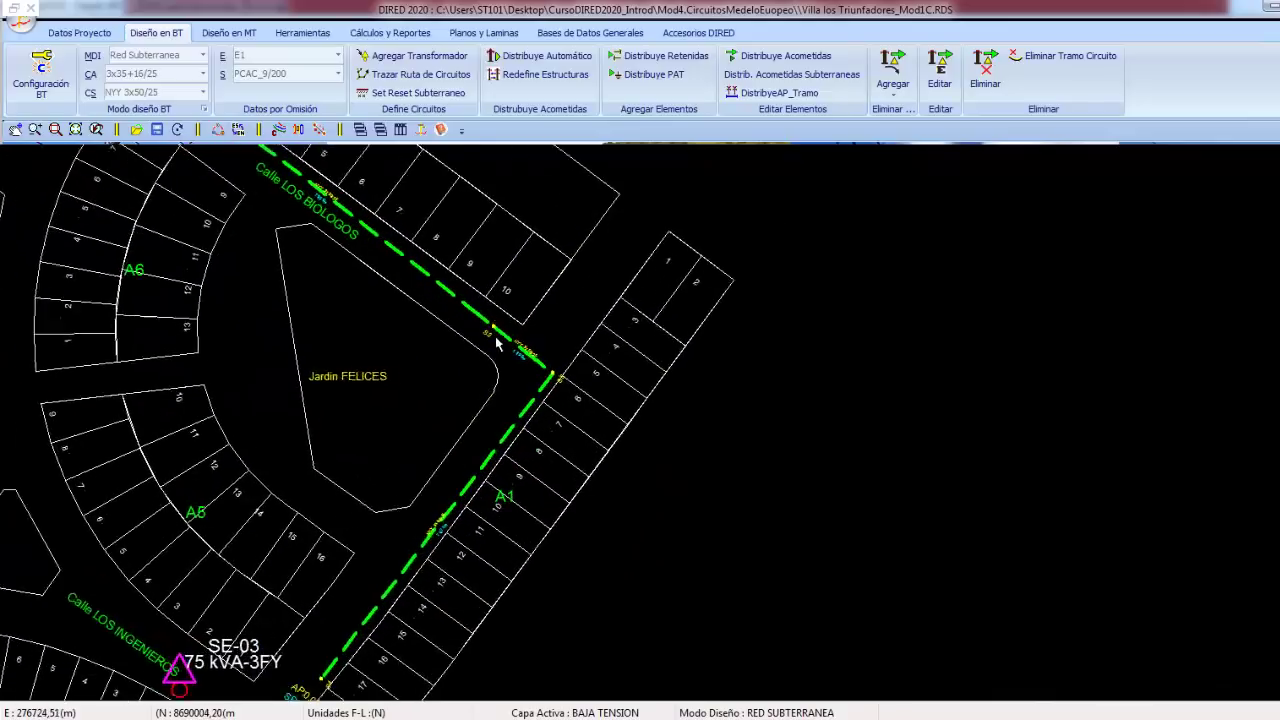
{"action": "scroll", "coordinate": [433, 497], "scroll_direction": "up", "scroll_amount": 1}
{"action": "middle_click_drag", "start_coordinate": [350, 413], "coordinate": [488, 545]}
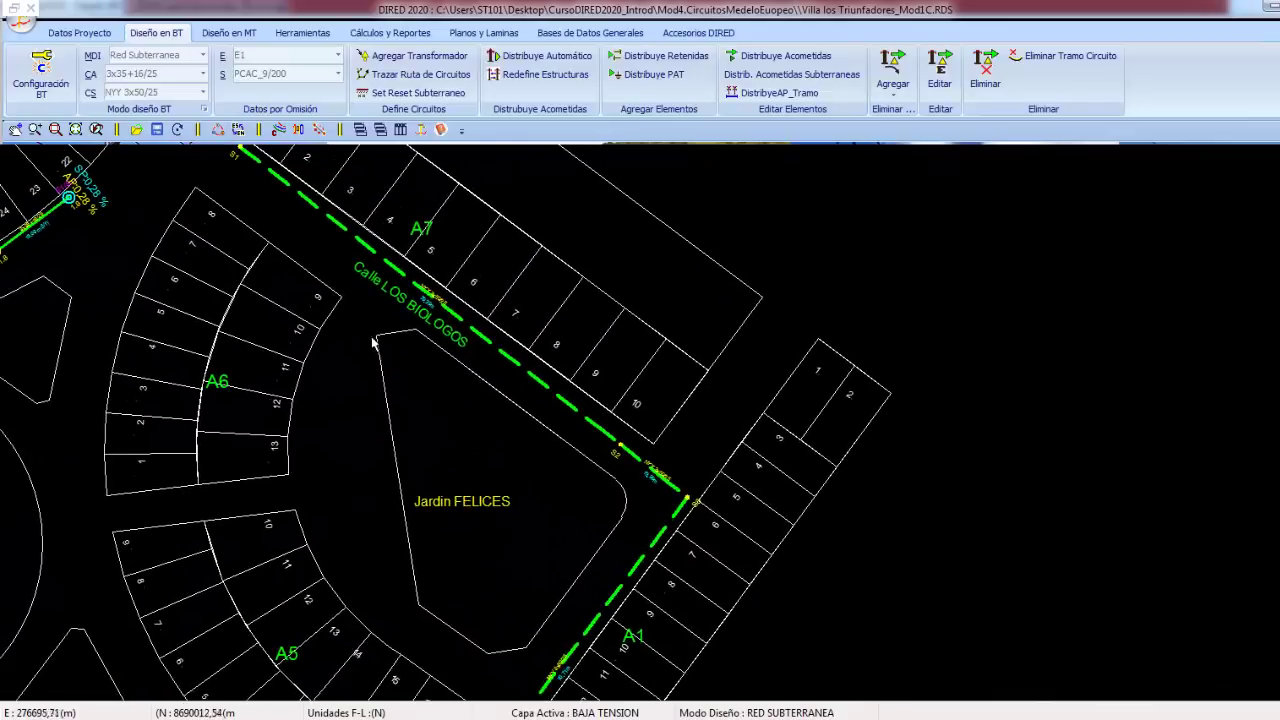
{"action": "middle_click_drag", "start_coordinate": [264, 207], "coordinate": [376, 360]}
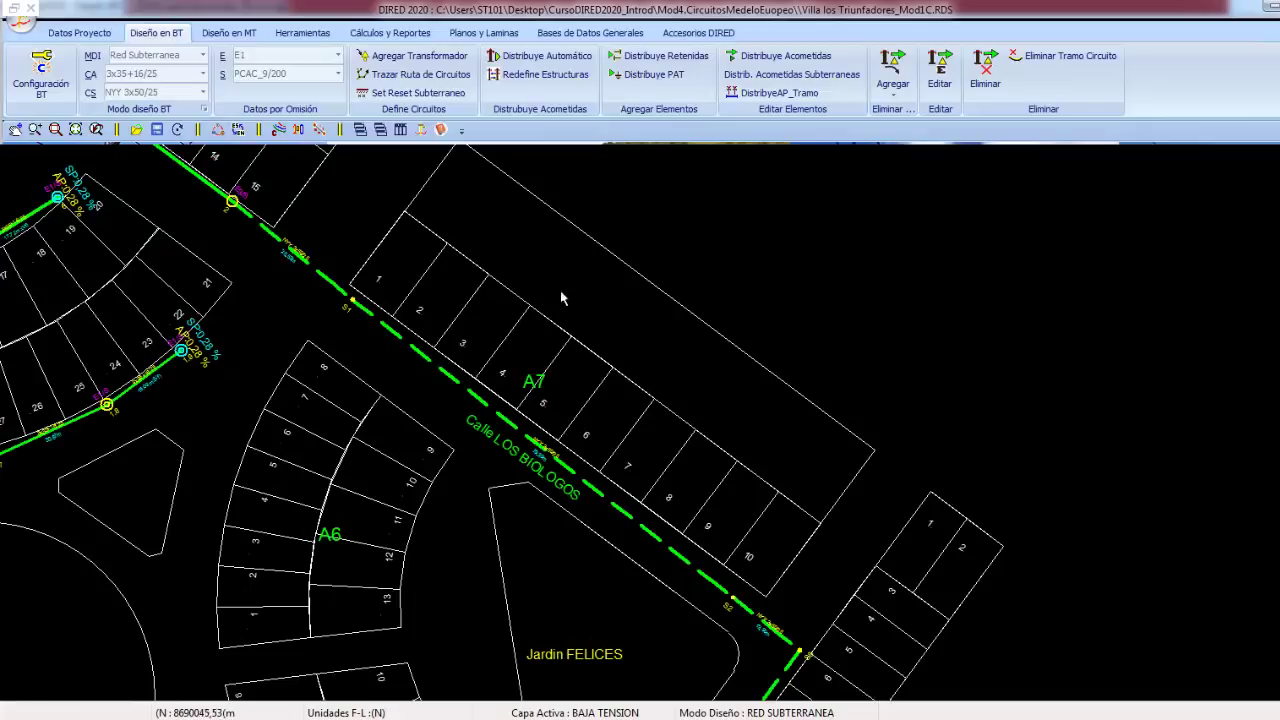
{"action": "left_click", "coordinate": [506, 424]}
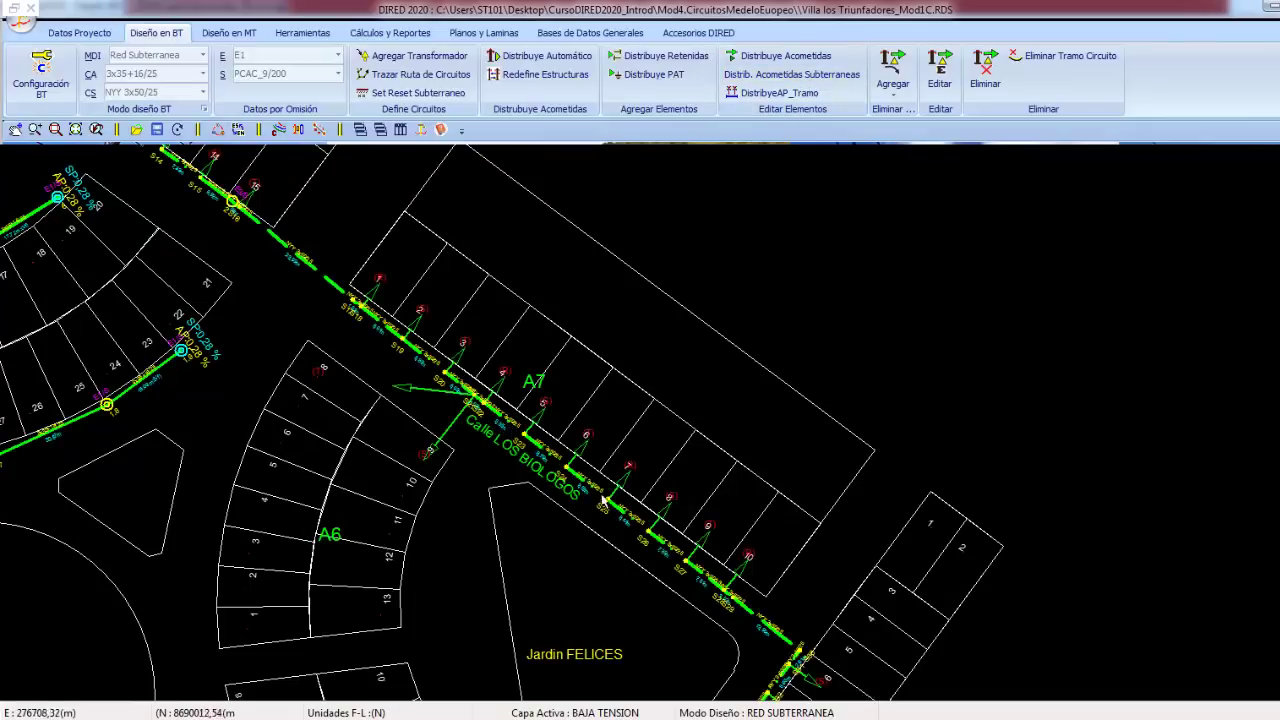
{"action": "middle_click_drag", "start_coordinate": [631, 487], "coordinate": [513, 394]}
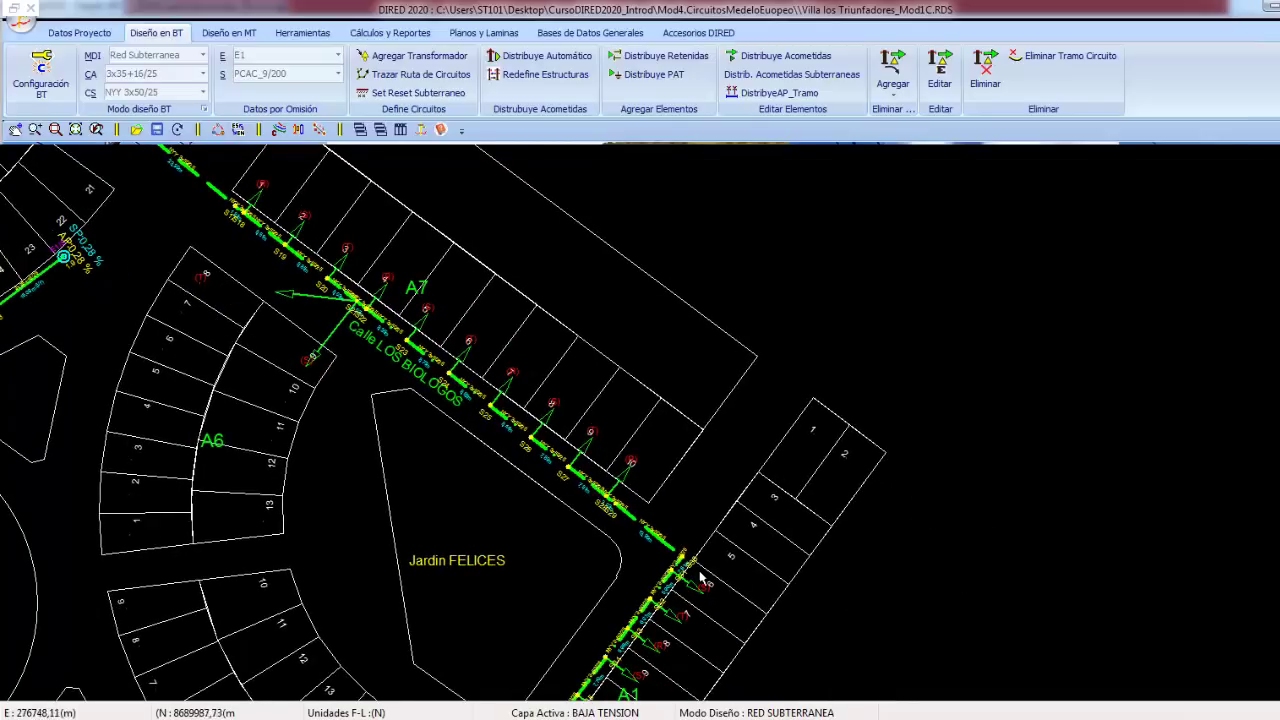
{"action": "middle_click_drag", "start_coordinate": [697, 578], "coordinate": [714, 457]}
{"action": "scroll", "coordinate": [547, 452], "scroll_direction": "up", "scroll_amount": 3}
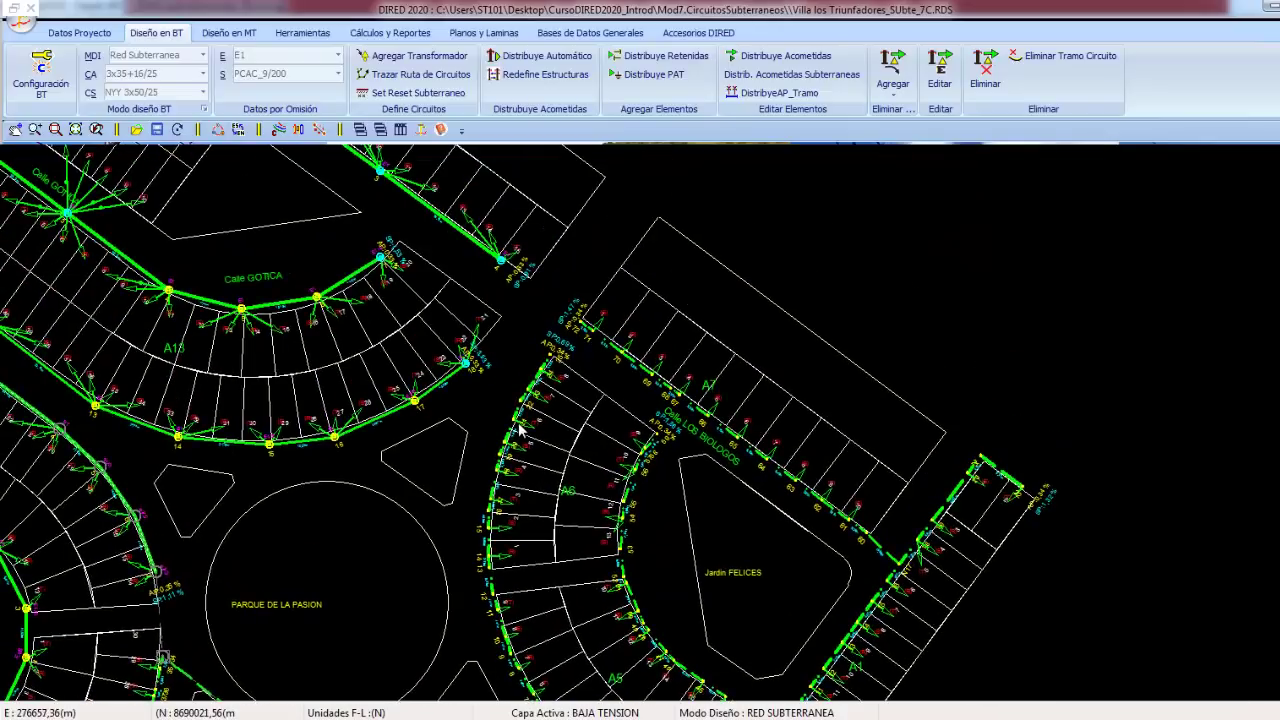
Step: Zoom out and back in to review the completed underground BT network
{"action": "scroll", "coordinate": [519, 428], "scroll_direction": "up", "scroll_amount": 1}
{"action": "scroll", "coordinate": [440, 385], "scroll_direction": "down", "scroll_amount": 1}
{"action": "scroll", "coordinate": [411, 364], "scroll_direction": "down", "scroll_amount": 1}
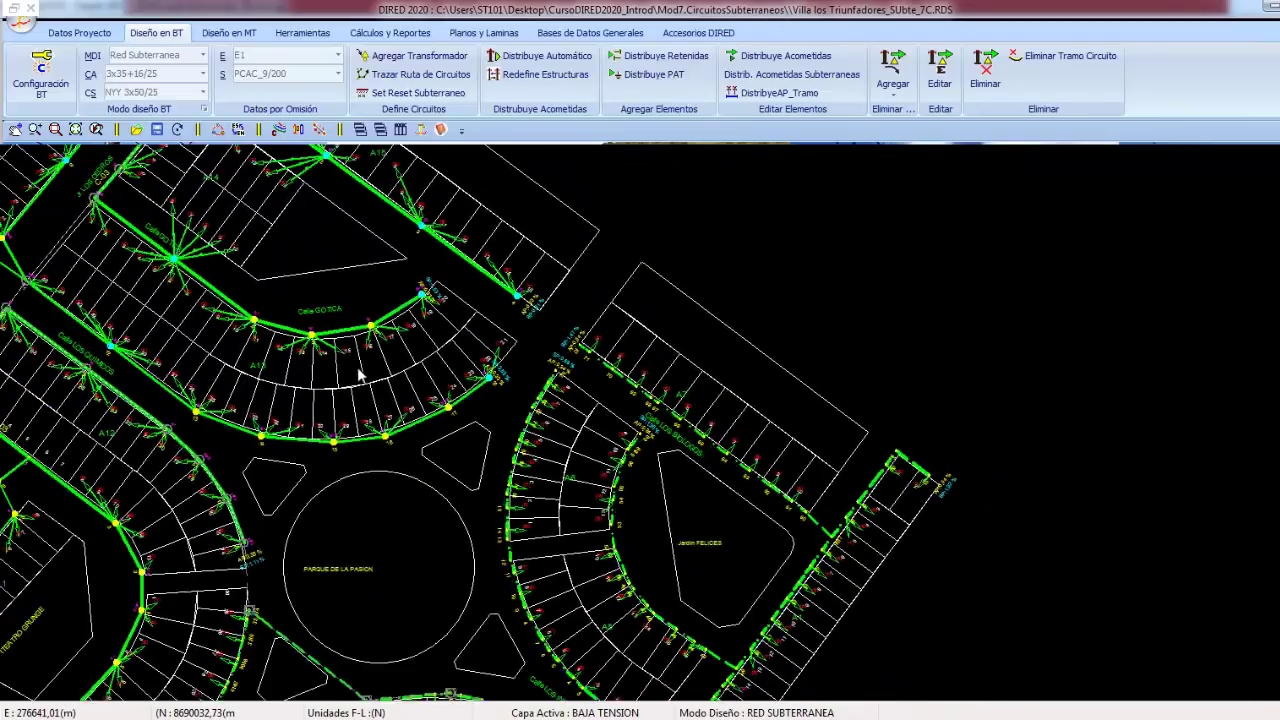
{"action": "scroll", "coordinate": [411, 364], "scroll_direction": "down", "scroll_amount": 1}
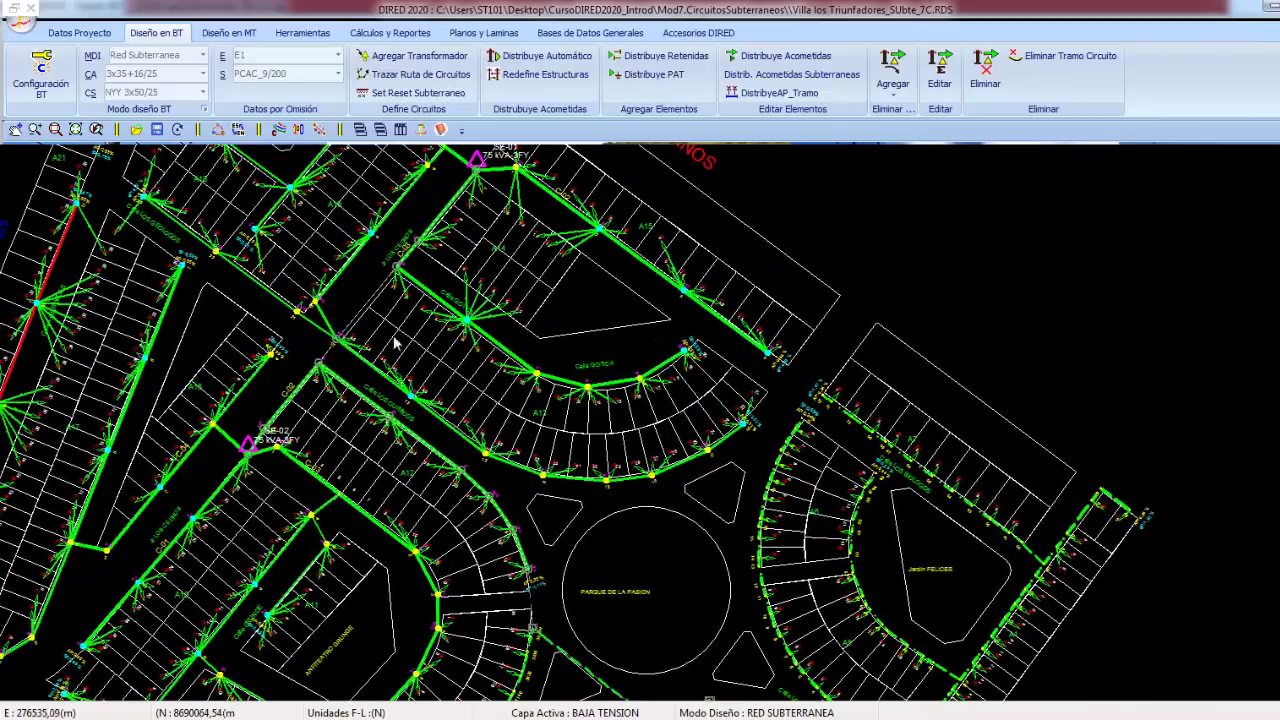
{"action": "scroll", "coordinate": [561, 438], "scroll_direction": "up", "scroll_amount": 1}
{"action": "scroll", "coordinate": [409, 405], "scroll_direction": "up", "scroll_amount": 1}
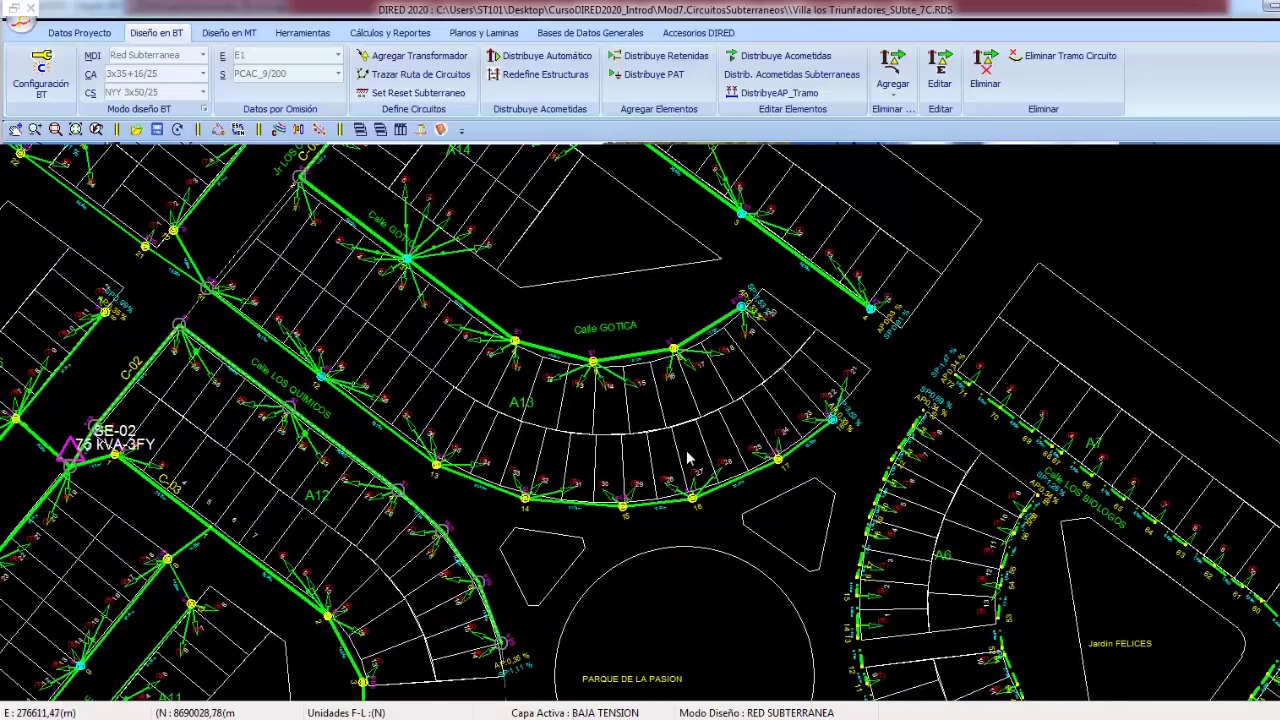
{"action": "scroll", "coordinate": [433, 298], "scroll_direction": "up", "scroll_amount": 1}
Step: Center on Jardin FELICES and substation SE-03, then switch to Diseño en MT
{"action": "middle_click_drag", "start_coordinate": [434, 297], "coordinate": [53, 217]}
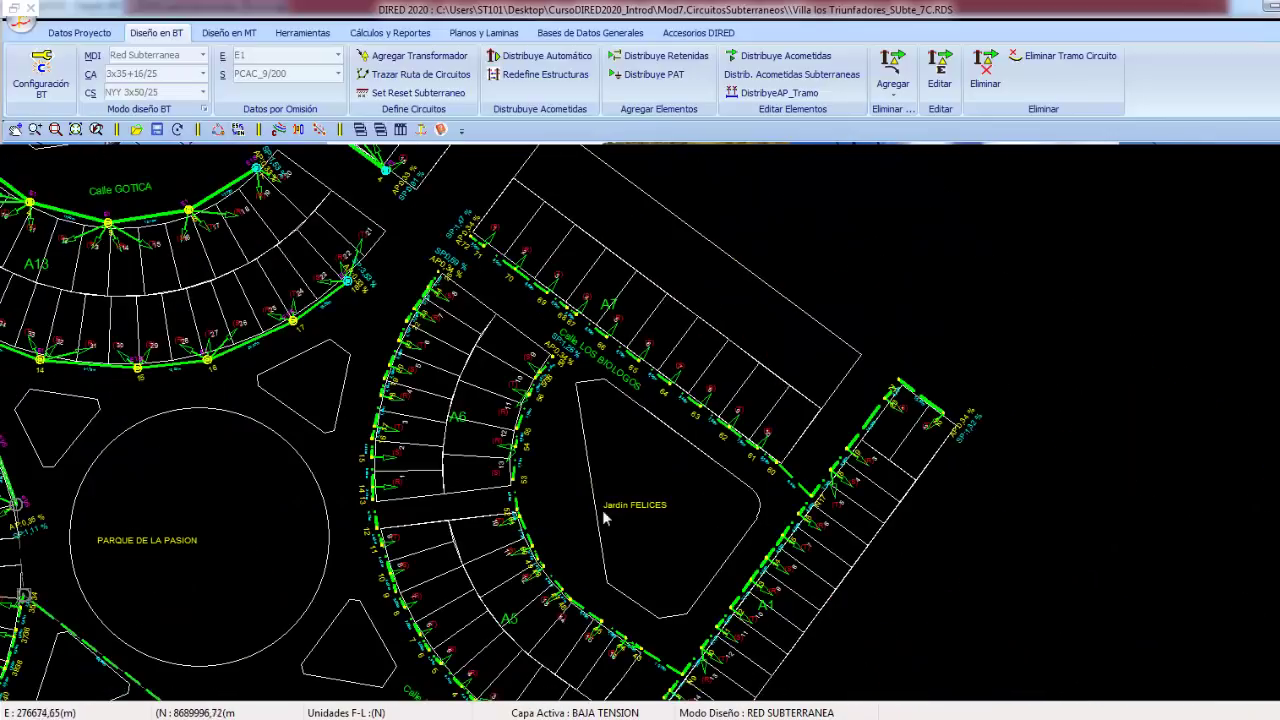
{"action": "middle_click_drag", "start_coordinate": [640, 457], "coordinate": [686, 396]}
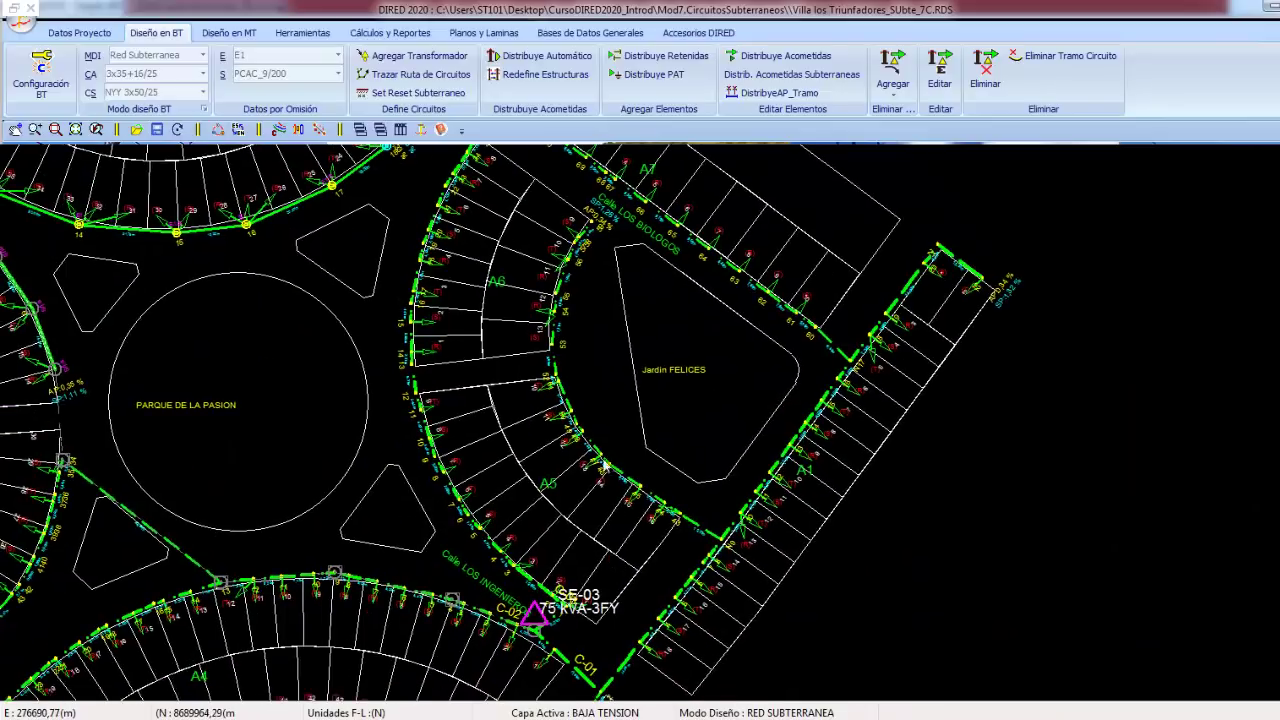
{"action": "middle_click_drag", "start_coordinate": [514, 635], "coordinate": [600, 447]}
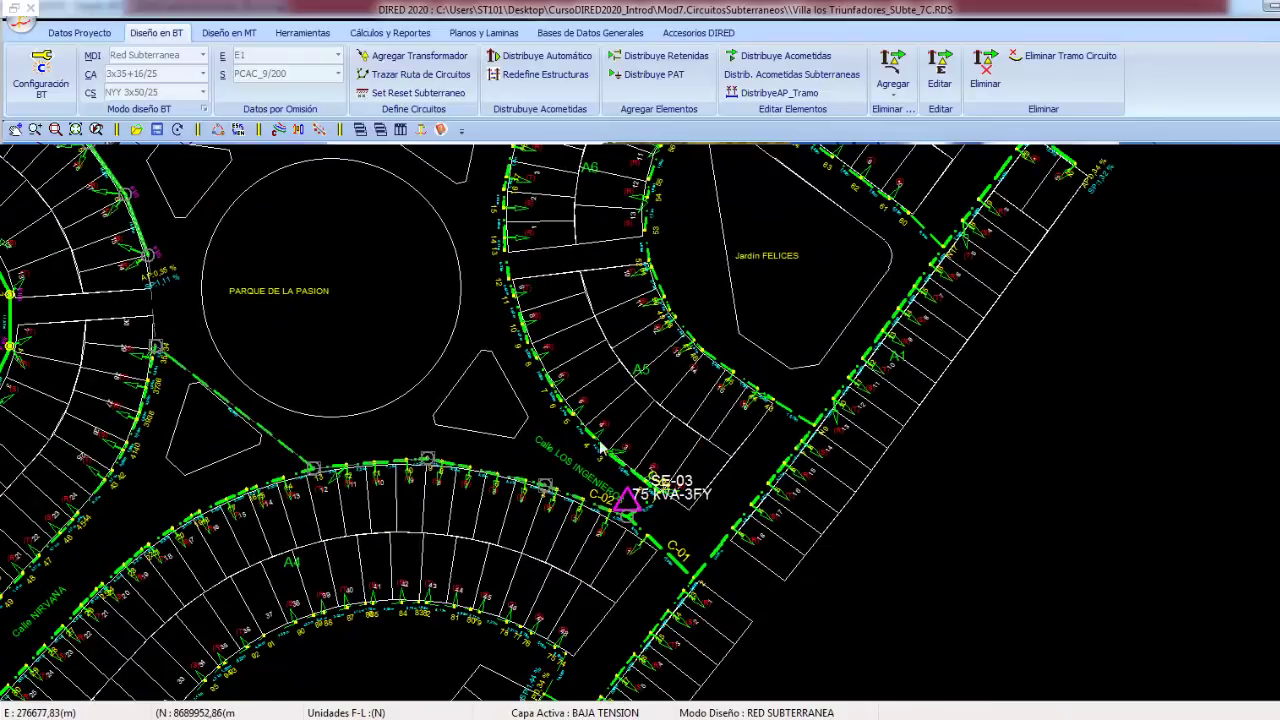
{"action": "left_click", "coordinate": [607, 713]}
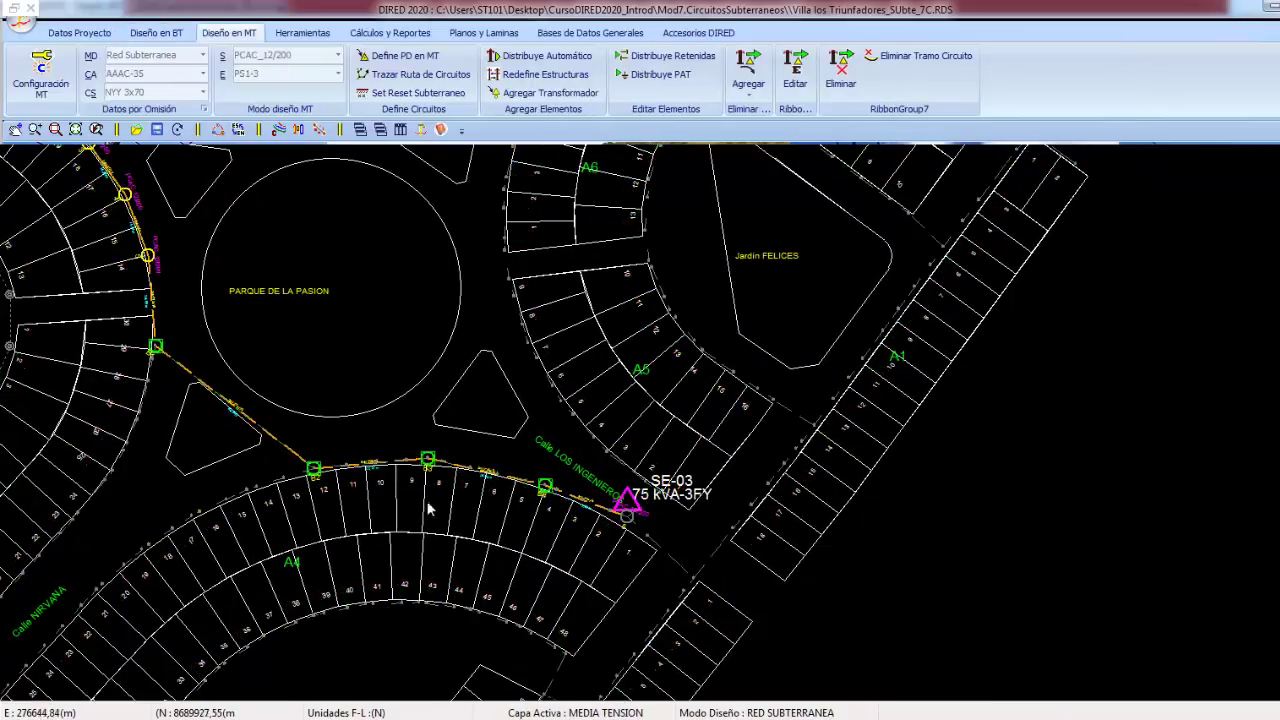
Step: Follow the MT line along Calle LOS QUIMICOS past pole 5
{"action": "middle_click_drag", "start_coordinate": [447, 519], "coordinate": [491, 449]}
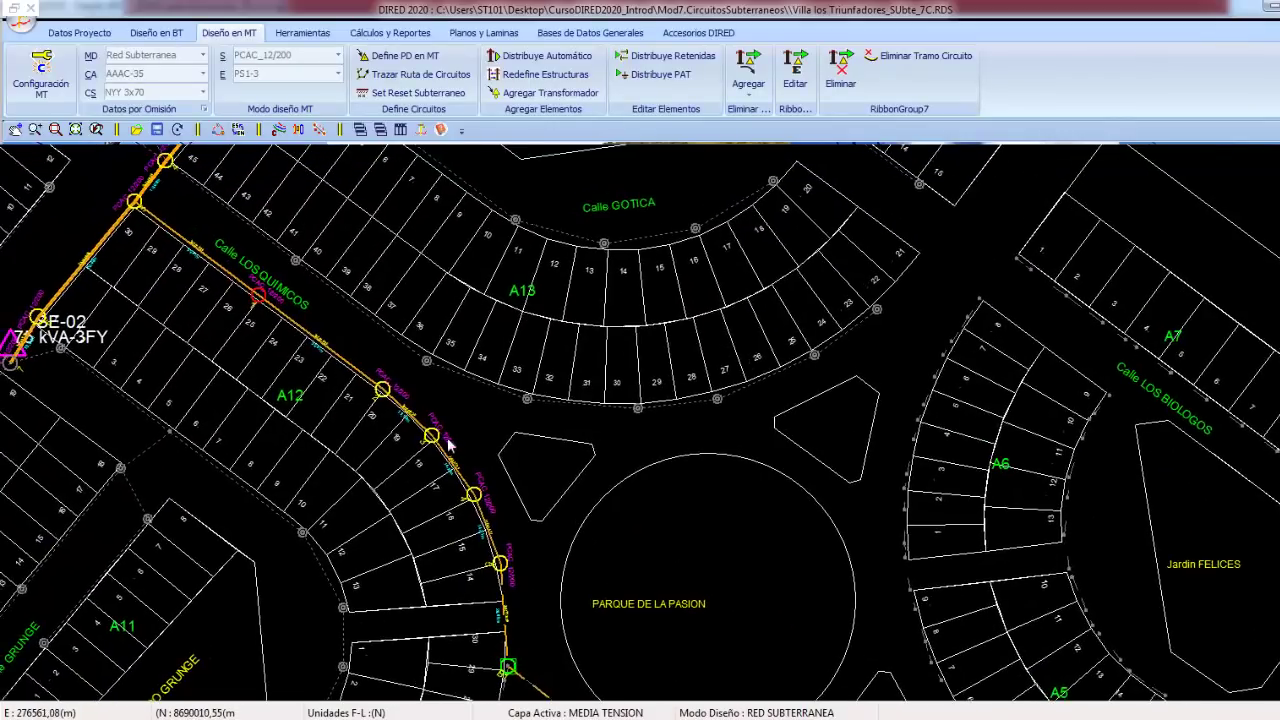
{"action": "scroll", "coordinate": [491, 449], "scroll_direction": "up", "scroll_amount": 5}
{"action": "scroll", "coordinate": [490, 448], "scroll_direction": "down", "scroll_amount": 1}
{"action": "scroll", "coordinate": [597, 590], "scroll_direction": "up", "scroll_amount": 1}
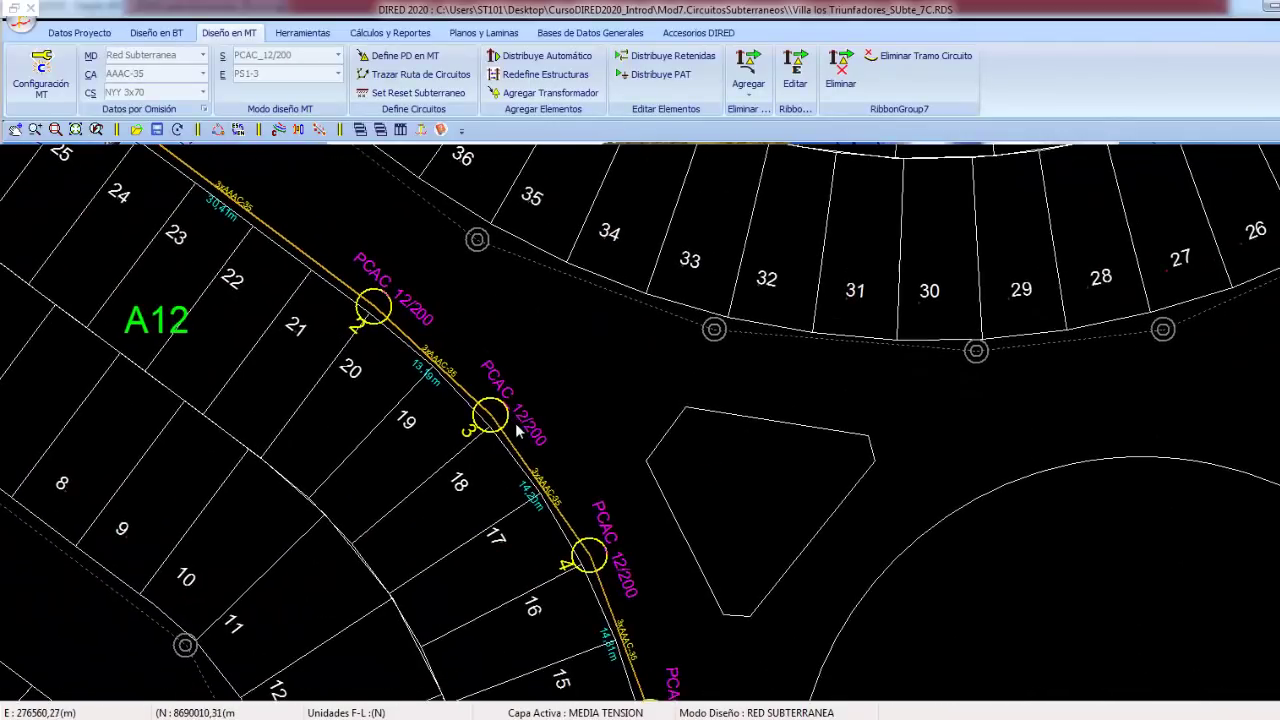
{"action": "middle_click_drag", "start_coordinate": [597, 590], "coordinate": [541, 422]}
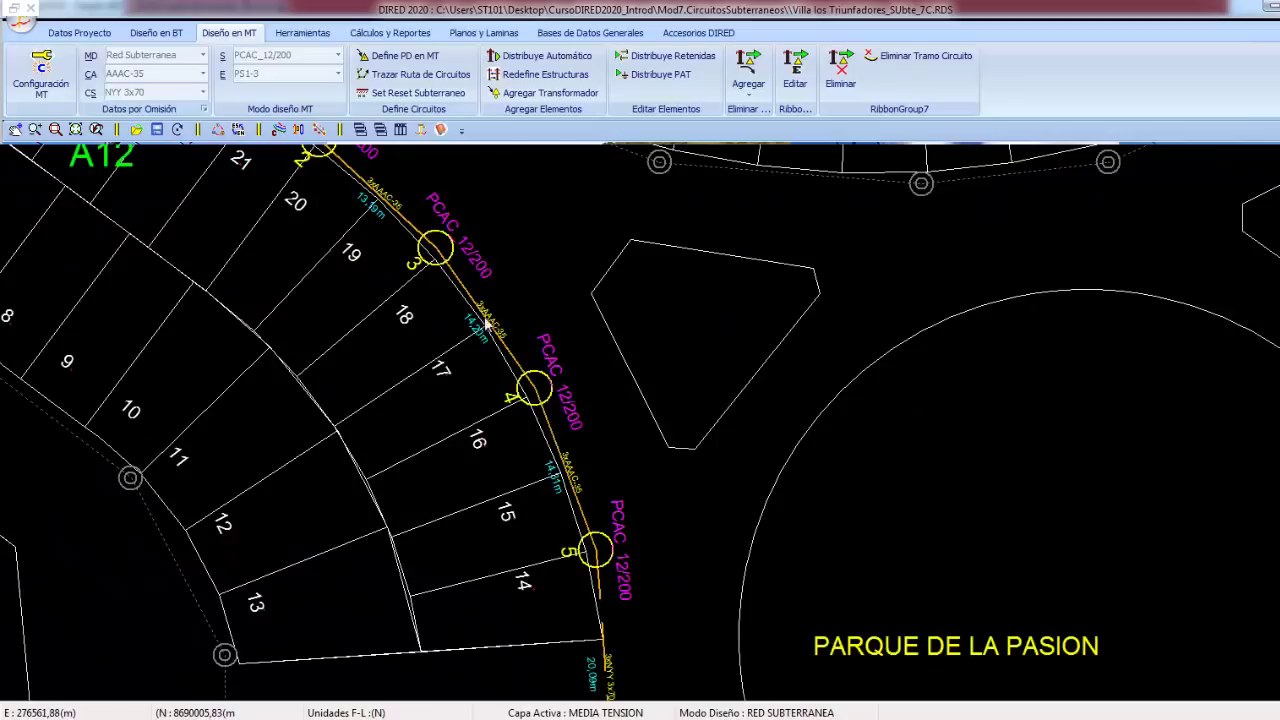
{"action": "middle_click_drag", "start_coordinate": [590, 575], "coordinate": [497, 343]}
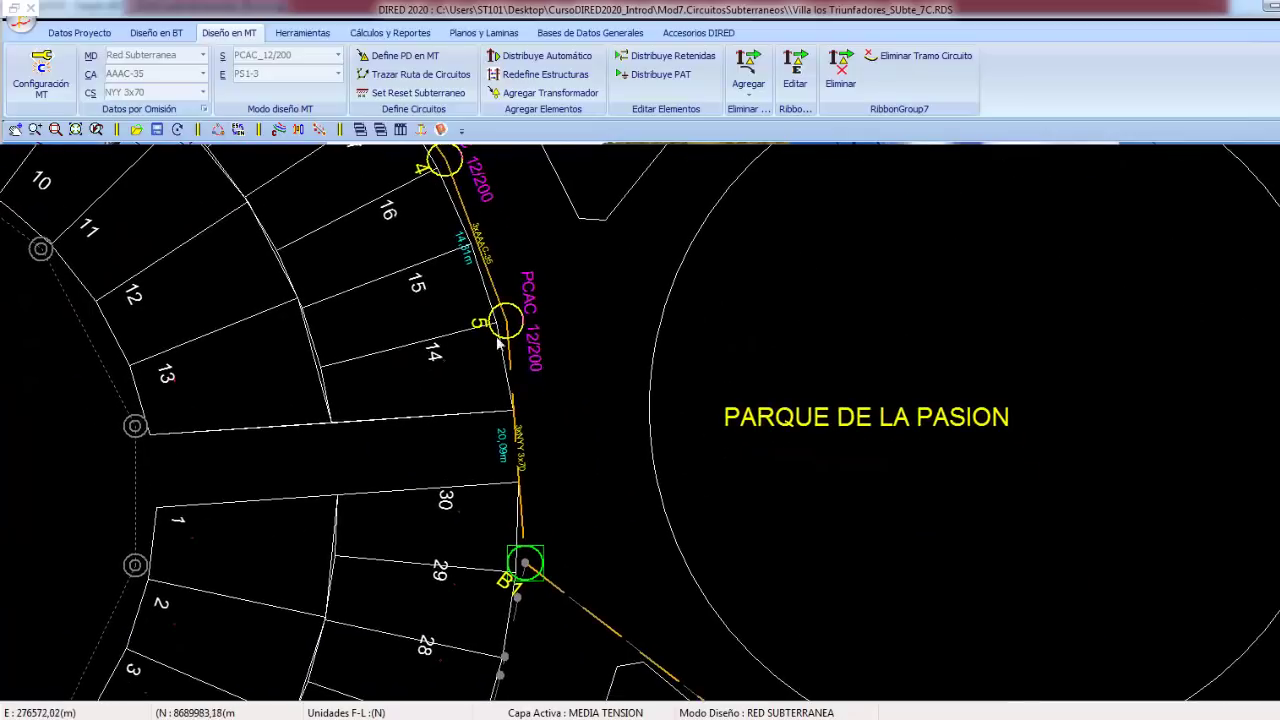
Step: Trace the MT line along Calle LOS INGENIEROS to SE-03, then return to Diseño en BT
{"action": "scroll", "coordinate": [560, 435], "scroll_direction": "down", "scroll_amount": 1}
{"action": "scroll", "coordinate": [579, 470], "scroll_direction": "down", "scroll_amount": 1}
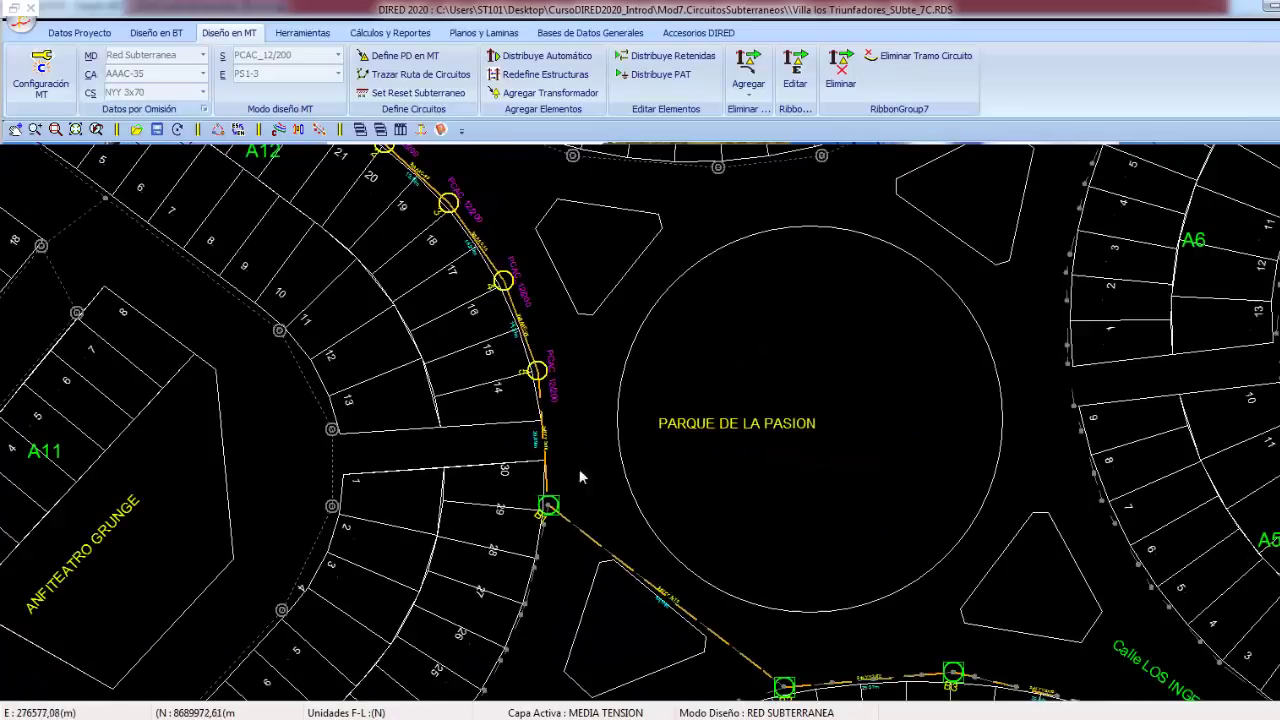
{"action": "middle_click_drag", "start_coordinate": [676, 569], "coordinate": [509, 420]}
{"action": "middle_click_drag", "start_coordinate": [740, 525], "coordinate": [680, 491]}
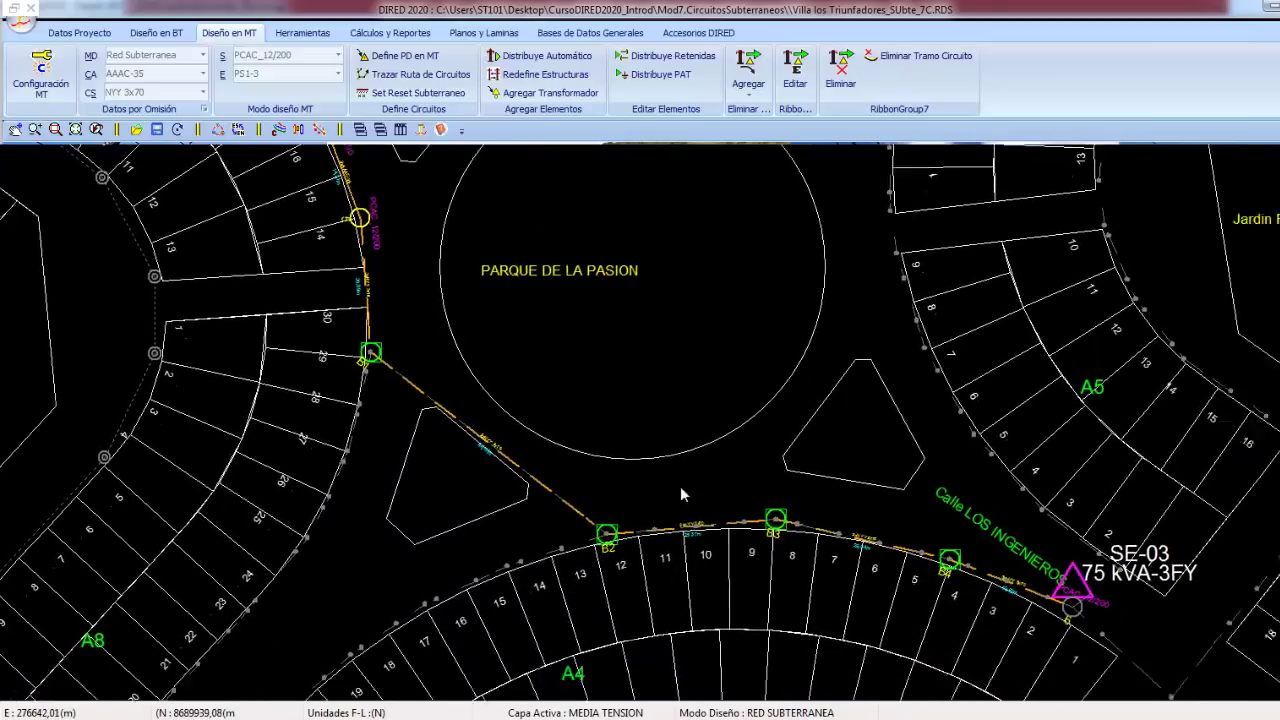
{"action": "middle_click_drag", "start_coordinate": [1095, 631], "coordinate": [785, 553]}
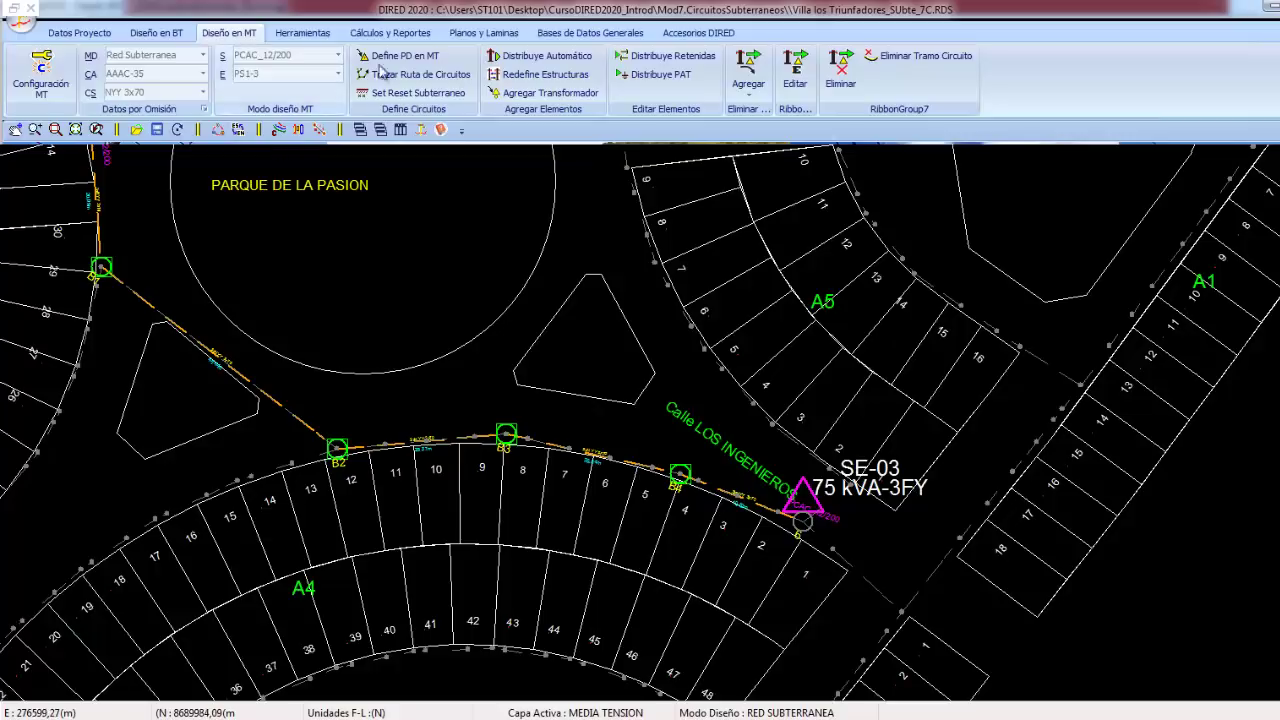
{"action": "left_click", "coordinate": [156, 32]}
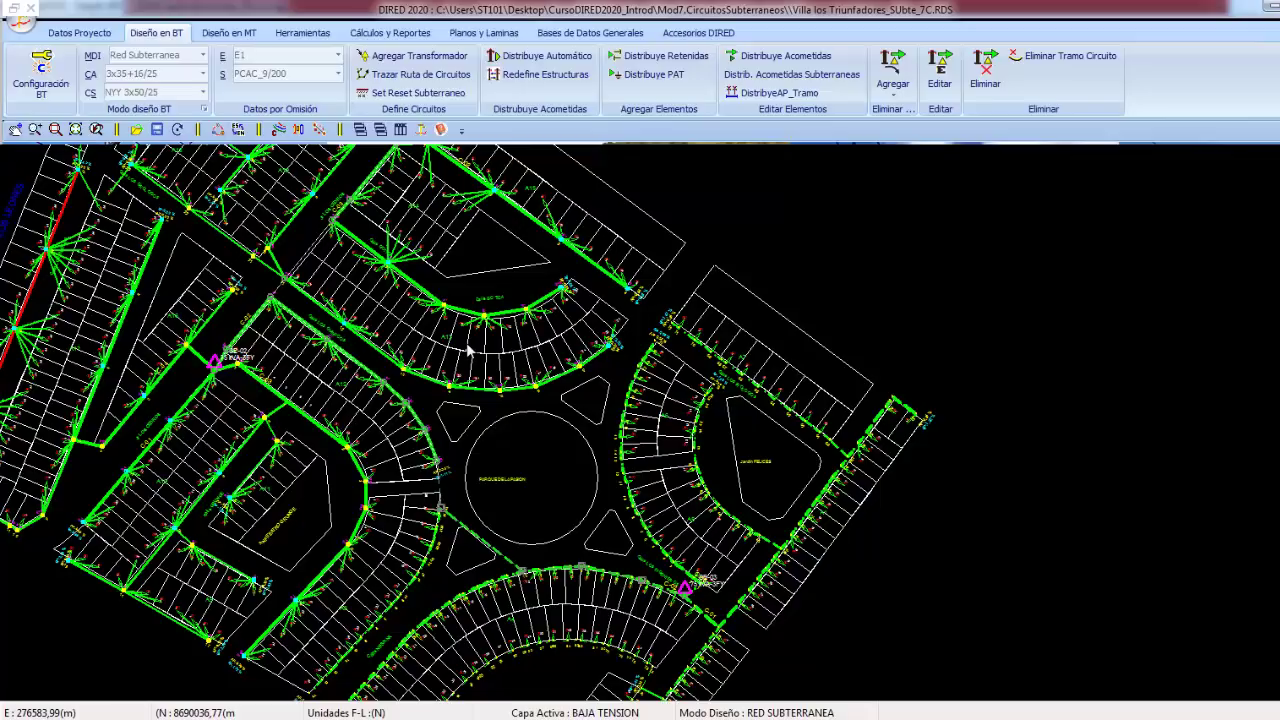
{"action": "scroll", "coordinate": [567, 404], "scroll_direction": "up", "scroll_amount": 2}
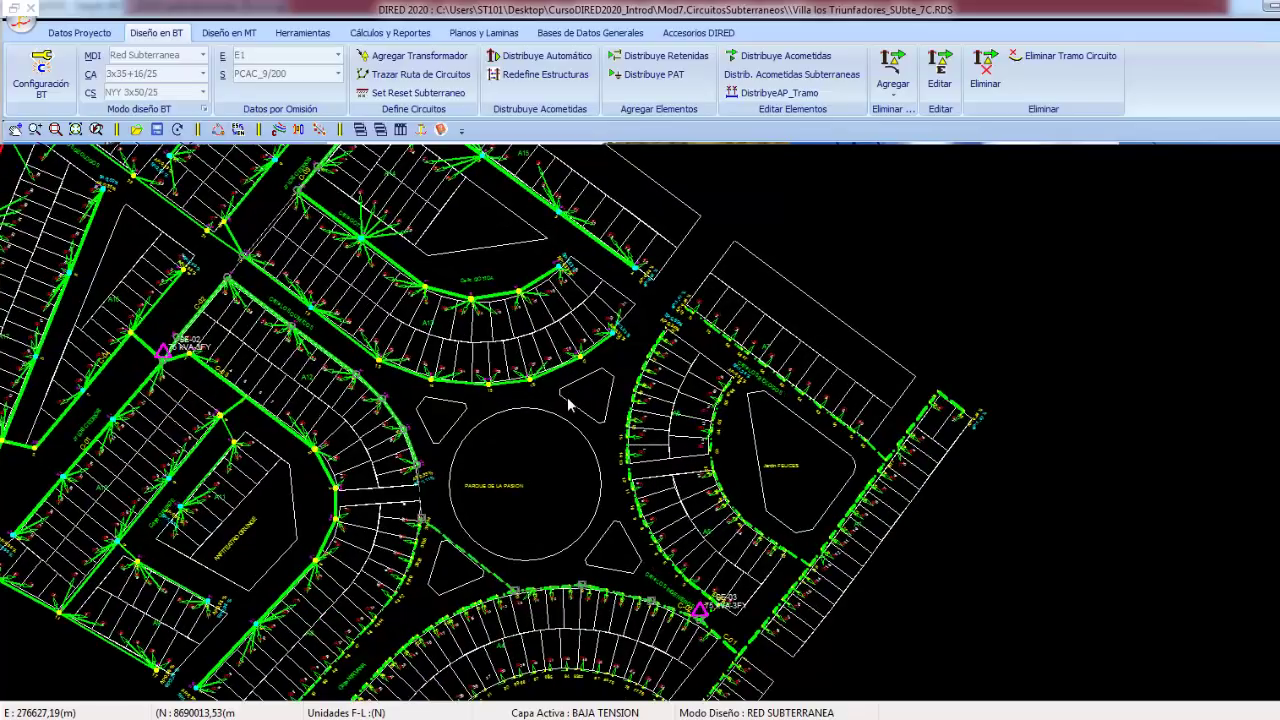